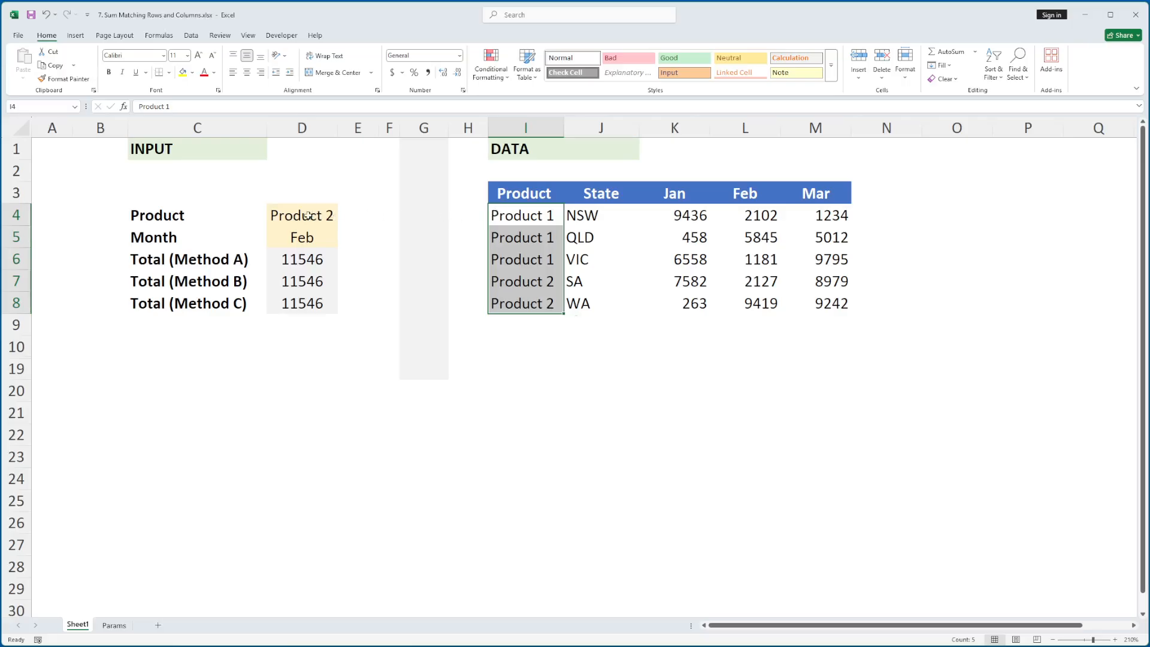
# Examine the Product and Month input cells against the data table's Product column and header row
pyautogui.click(322, 218)
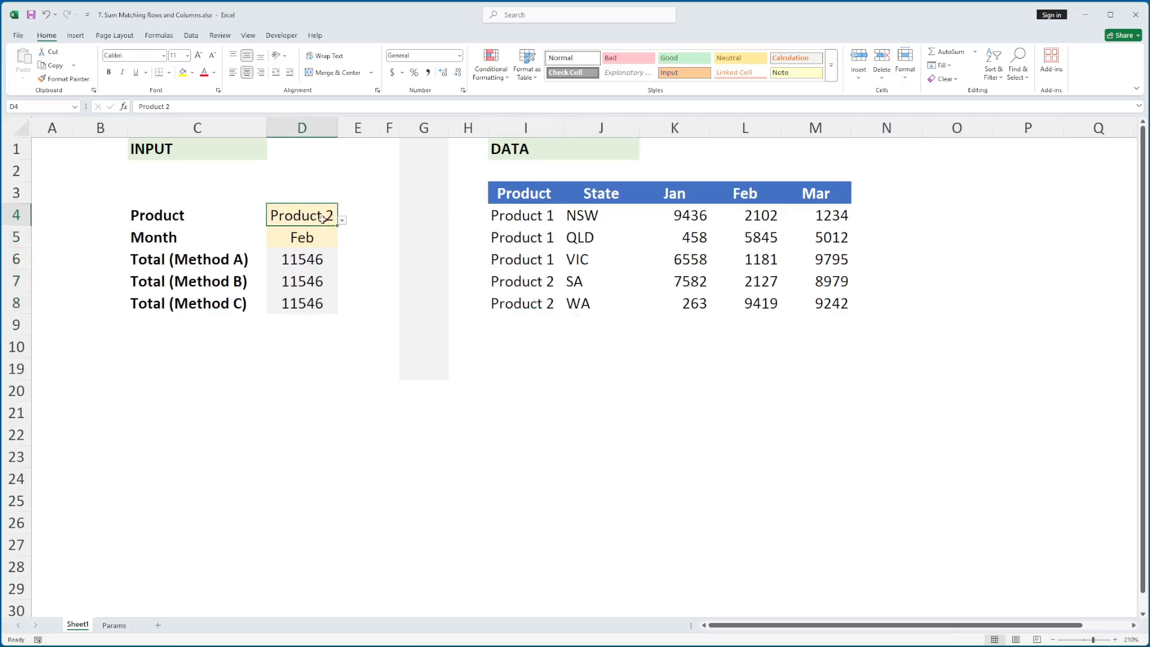
pyautogui.moveTo(674, 195); pyautogui.dragTo(817, 202)
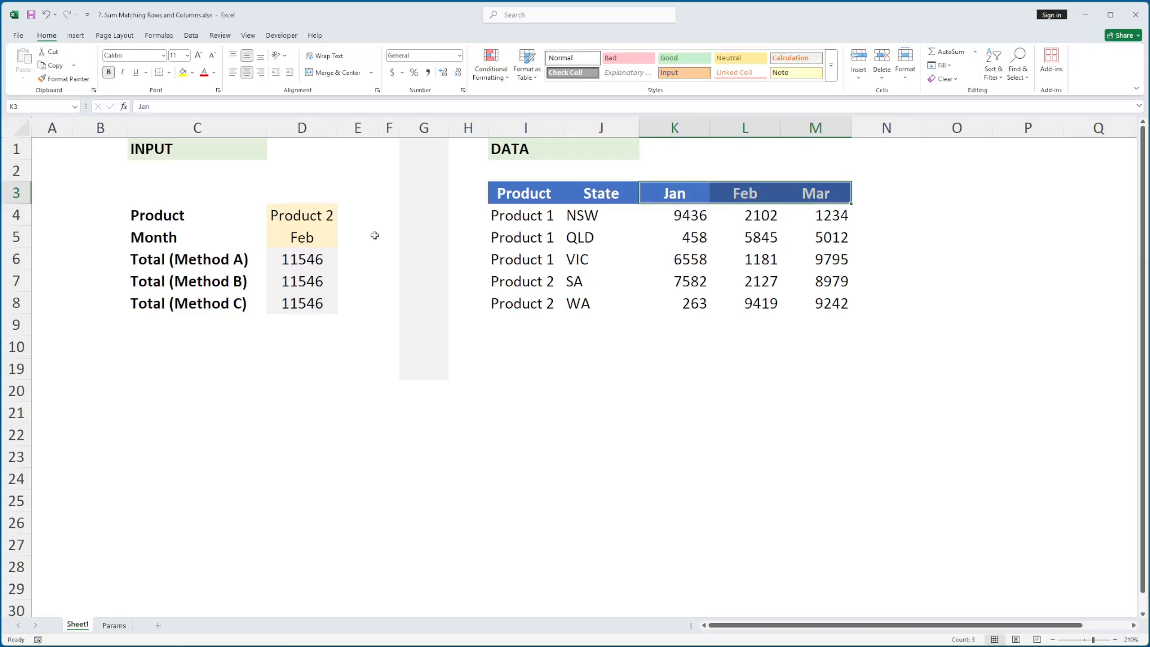
pyautogui.click(309, 240)
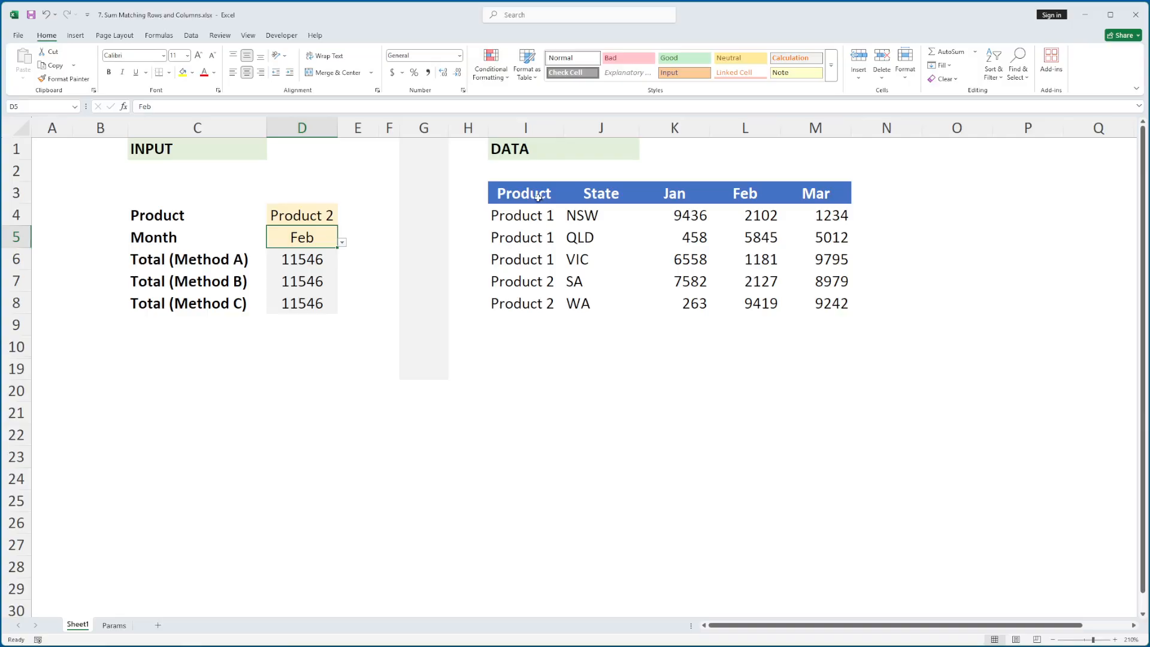
pyautogui.moveTo(538, 198); pyautogui.dragTo(533, 305)
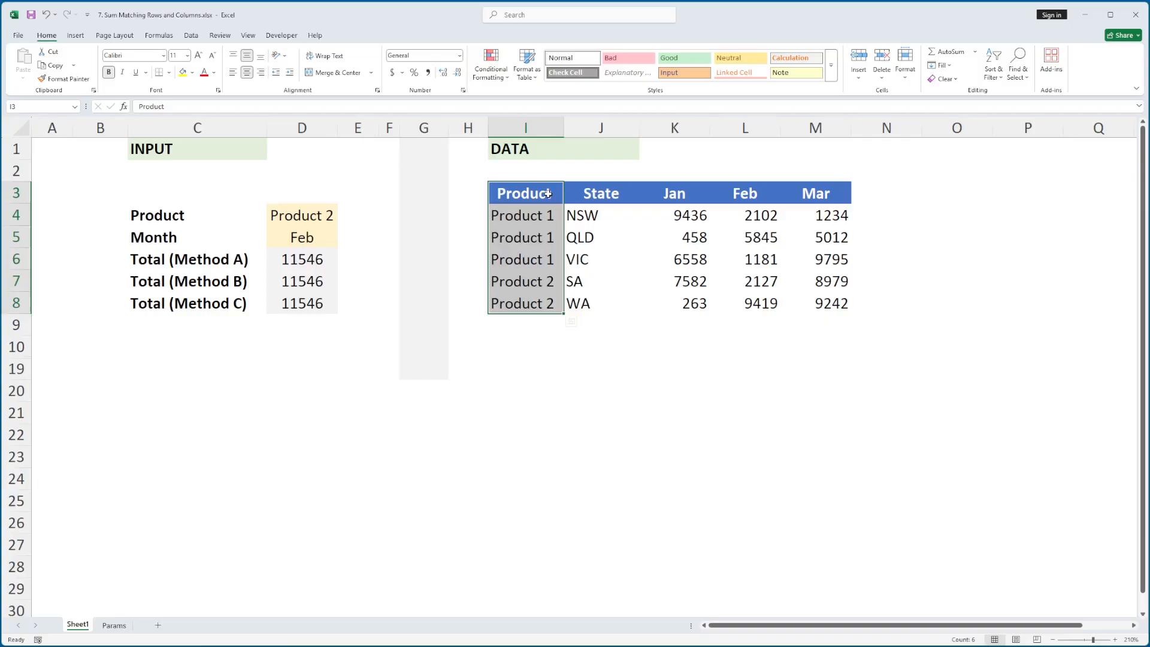
pyautogui.moveTo(549, 194); pyautogui.dragTo(836, 197)
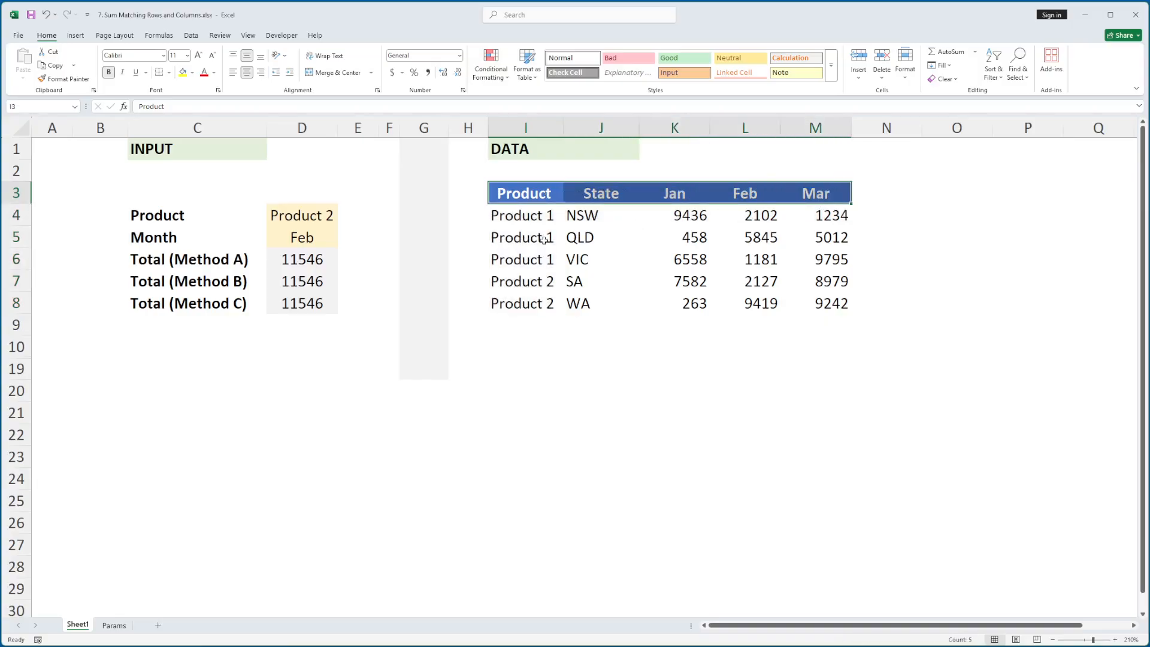
pyautogui.click(516, 216)
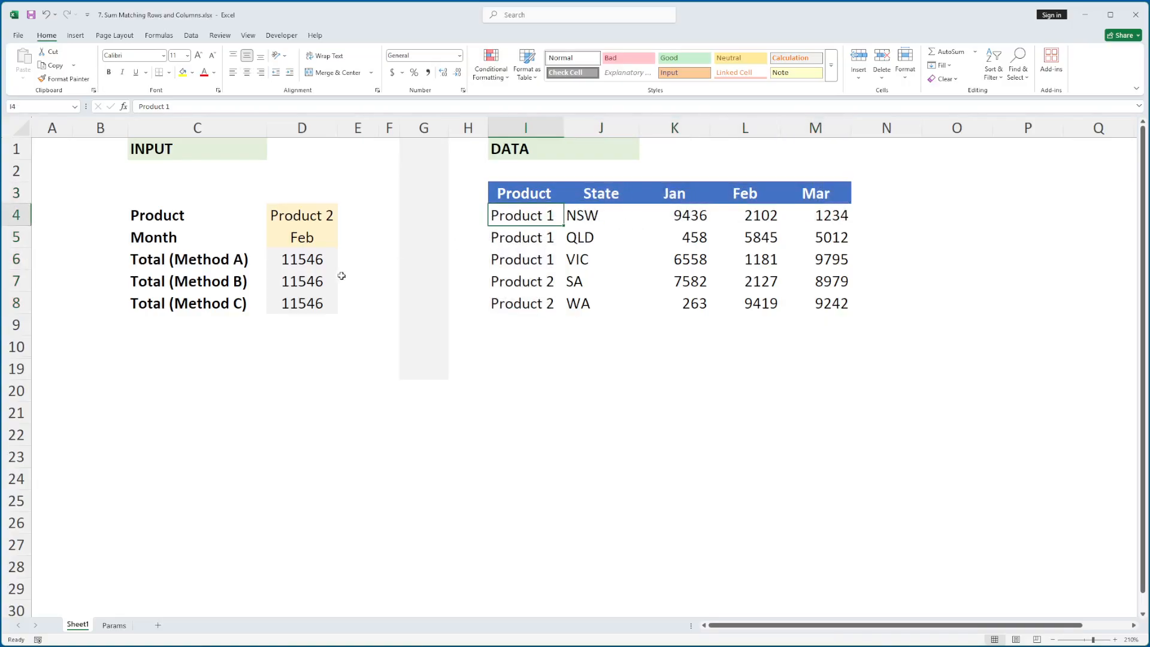
# Examine the Total (Method A) formula in D6: its SUM and IF functions, product and month conditions, multiplication operator, value range and false value
pyautogui.click(312, 261)
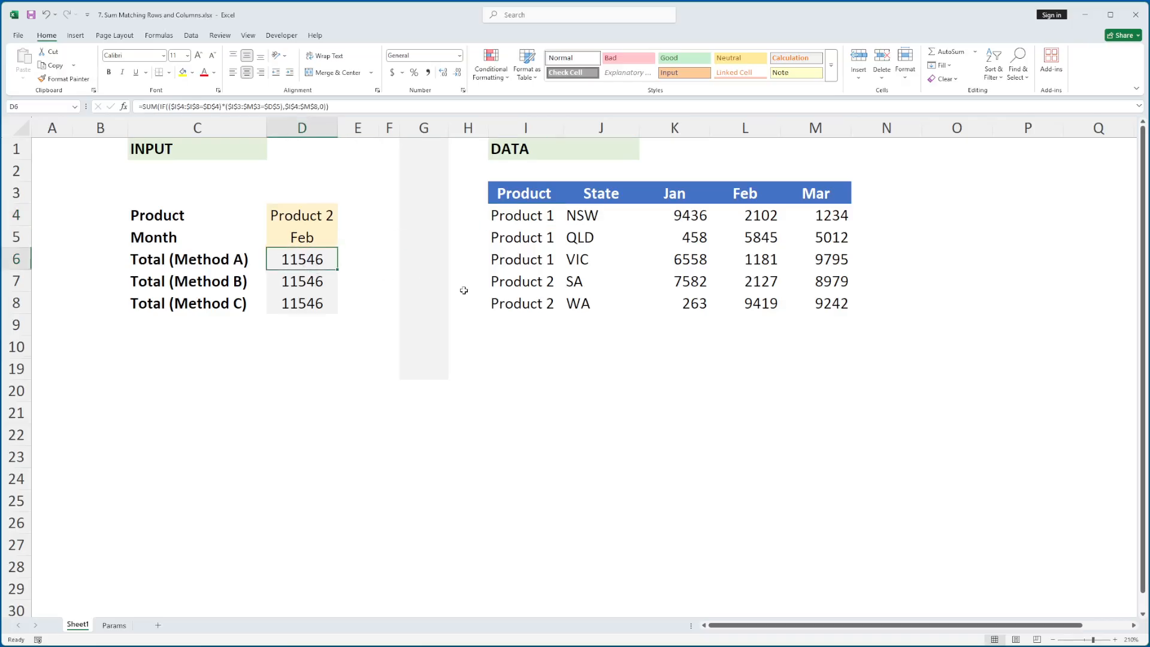
pyautogui.press('F2')
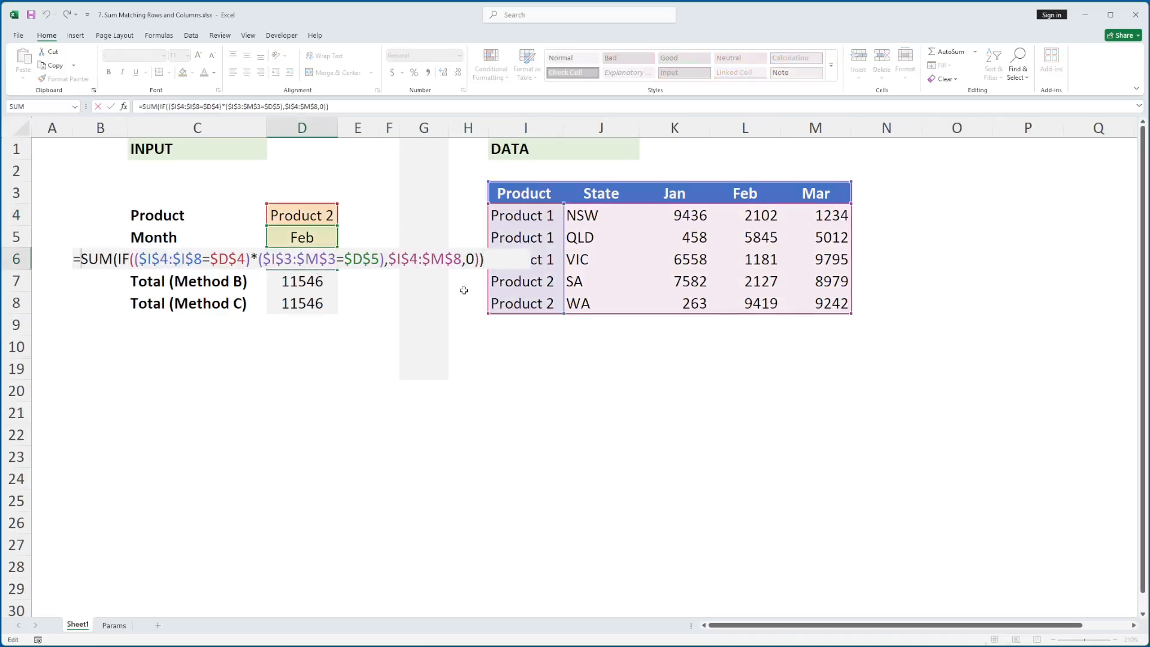
pyautogui.click(89, 259)
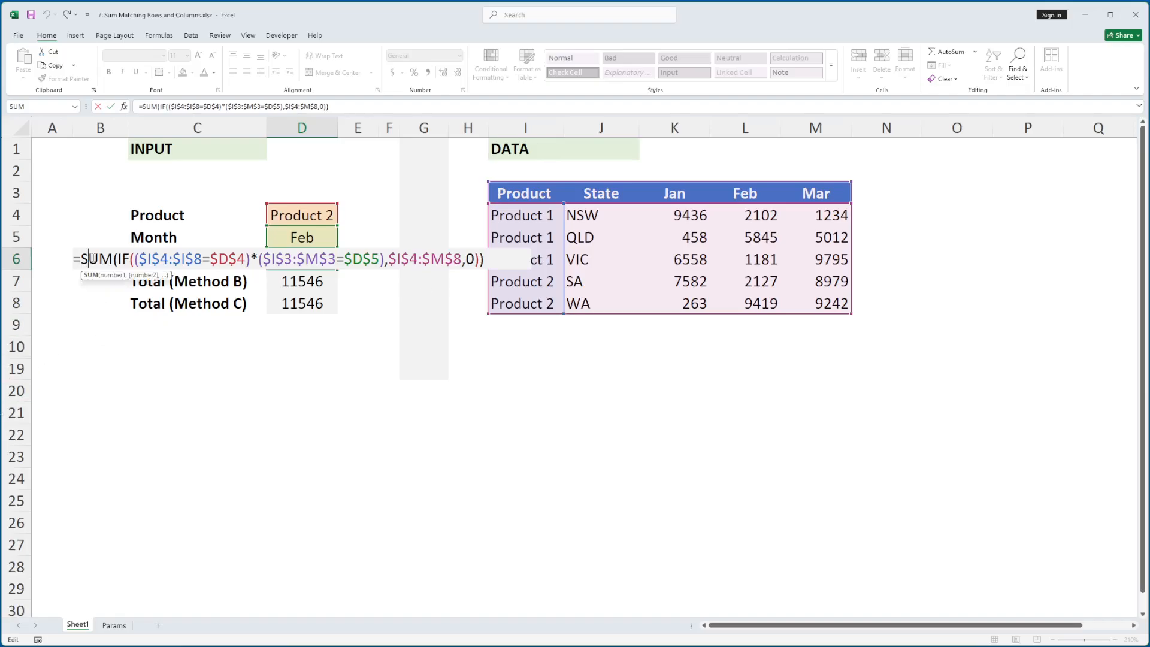
pyautogui.doubleClick(123, 259)
pyautogui.moveTo(134, 264); pyautogui.dragTo(252, 266)
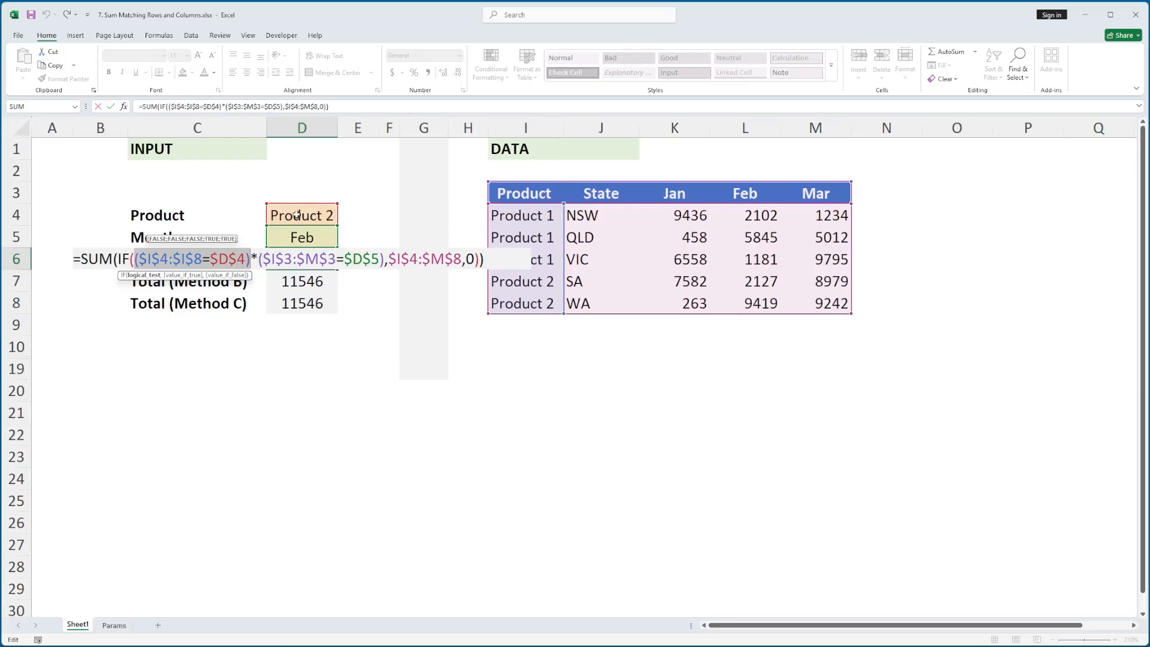
pyautogui.moveTo(258, 259); pyautogui.dragTo(387, 260)
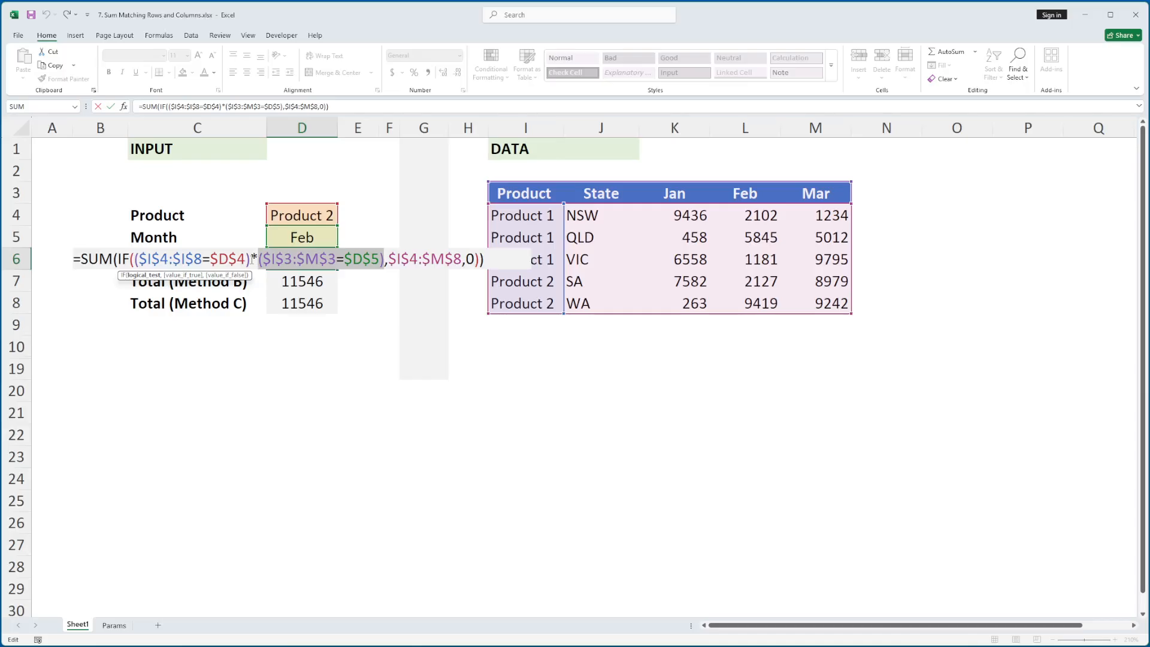
pyautogui.moveTo(251, 259); pyautogui.dragTo(258, 258)
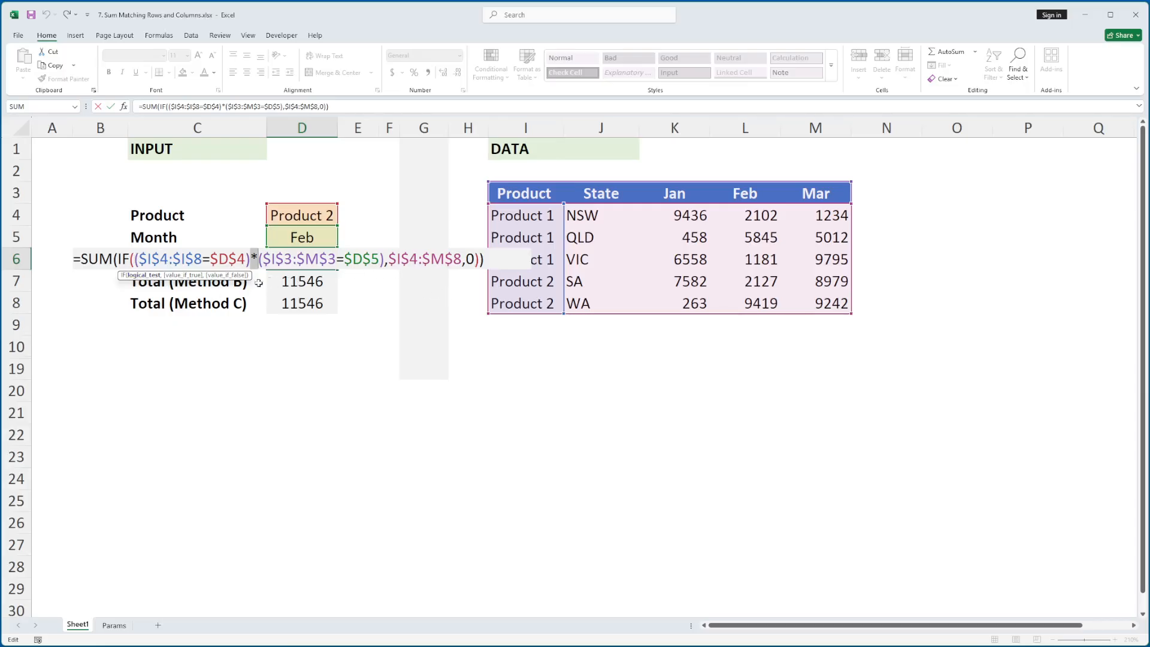
pyautogui.moveTo(389, 259); pyautogui.dragTo(463, 258)
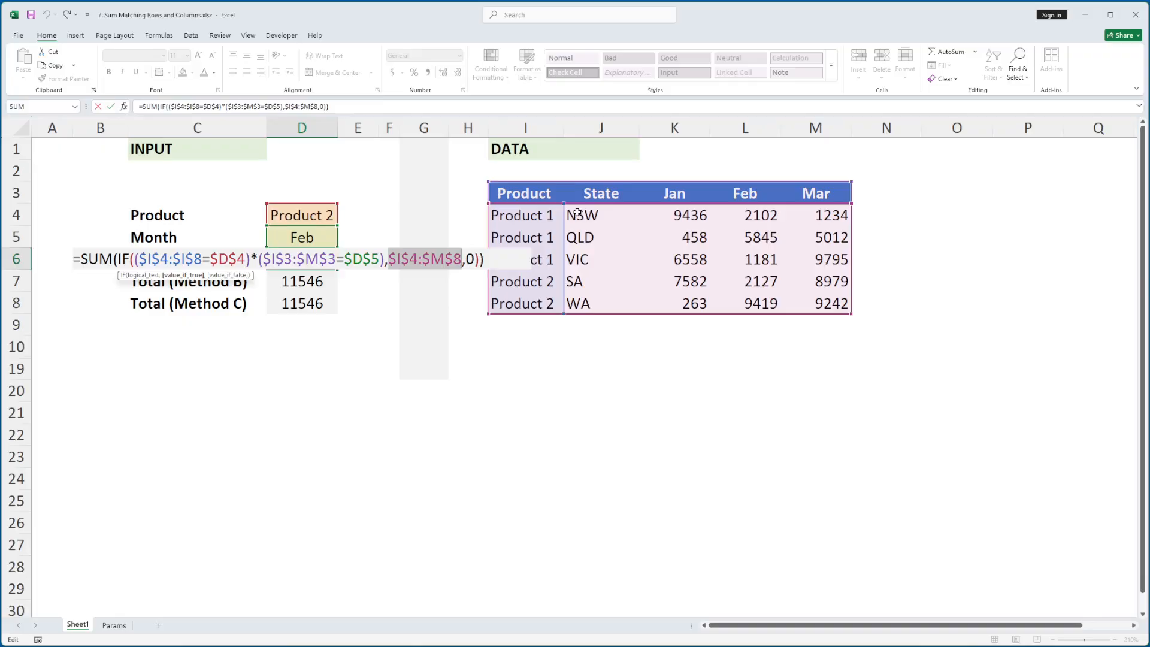
pyautogui.doubleClick(470, 259)
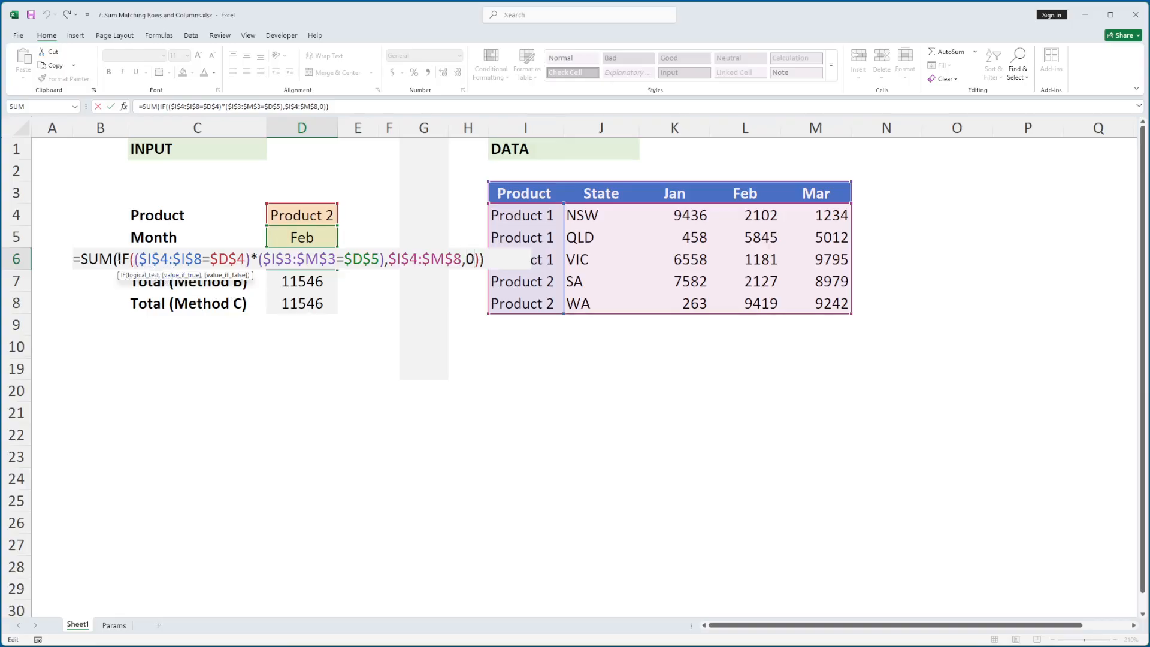
# Evaluate the IF portion of D6's formula in place, inspect the values in its array, and discard the edit
pyautogui.moveTo(124, 259); pyautogui.dragTo(482, 259)
pyautogui.press('F9')
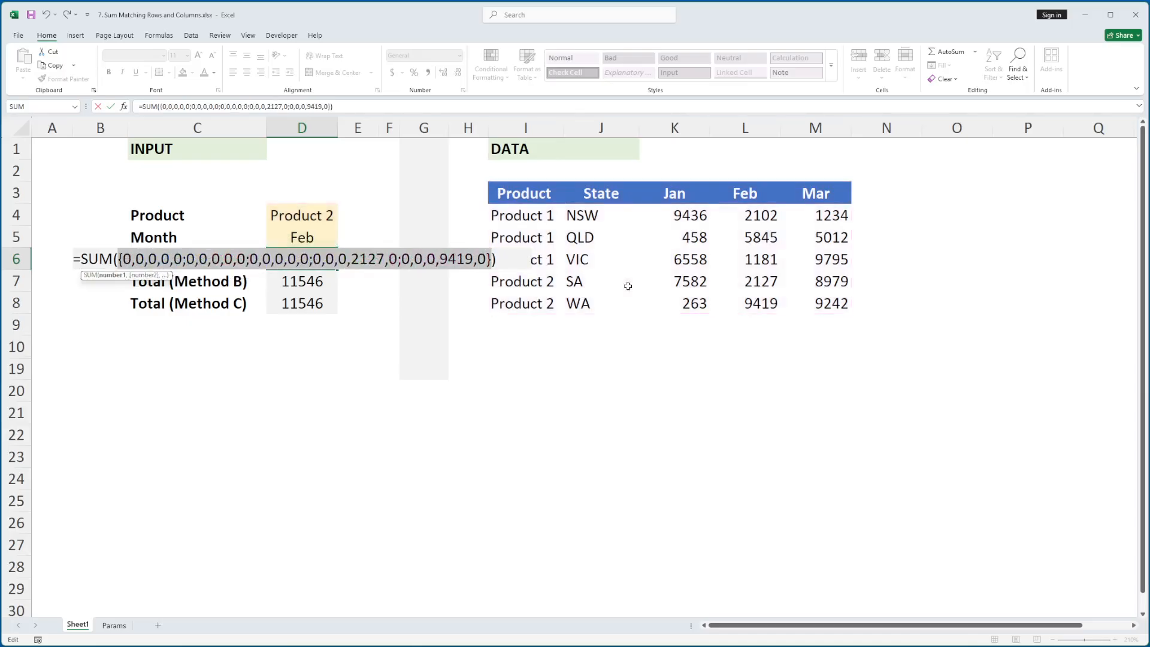
pyautogui.click(371, 260)
pyautogui.doubleClick(372, 260)
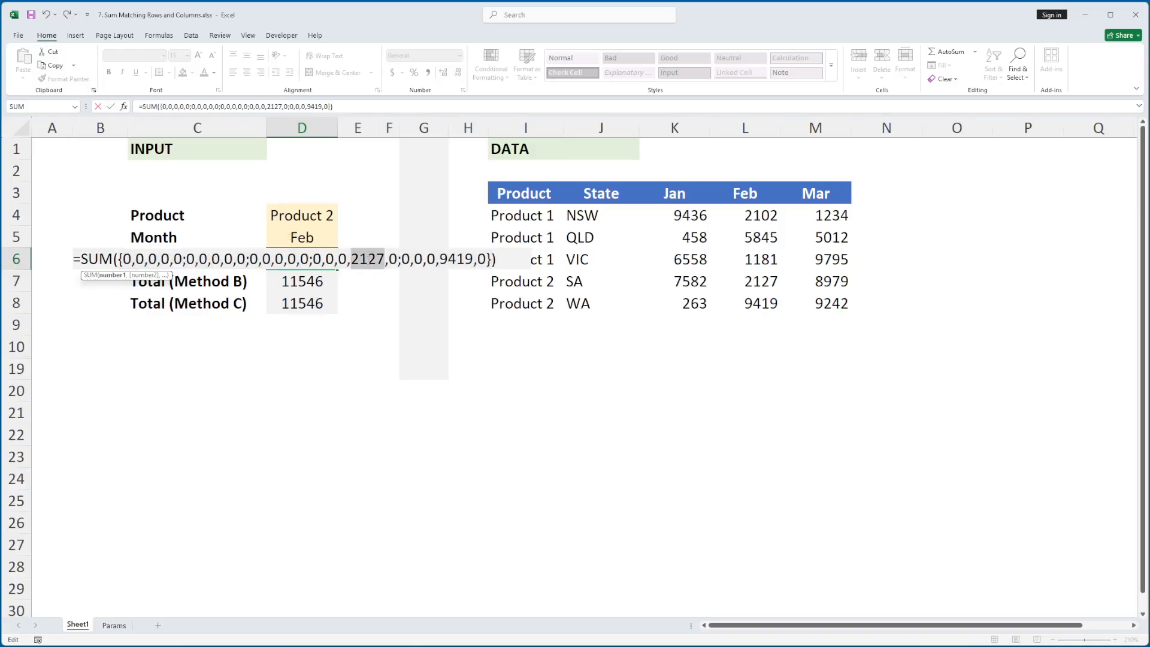
pyautogui.tripleClick(371, 260)
pyautogui.doubleClick(372, 260)
pyautogui.doubleClick(460, 260)
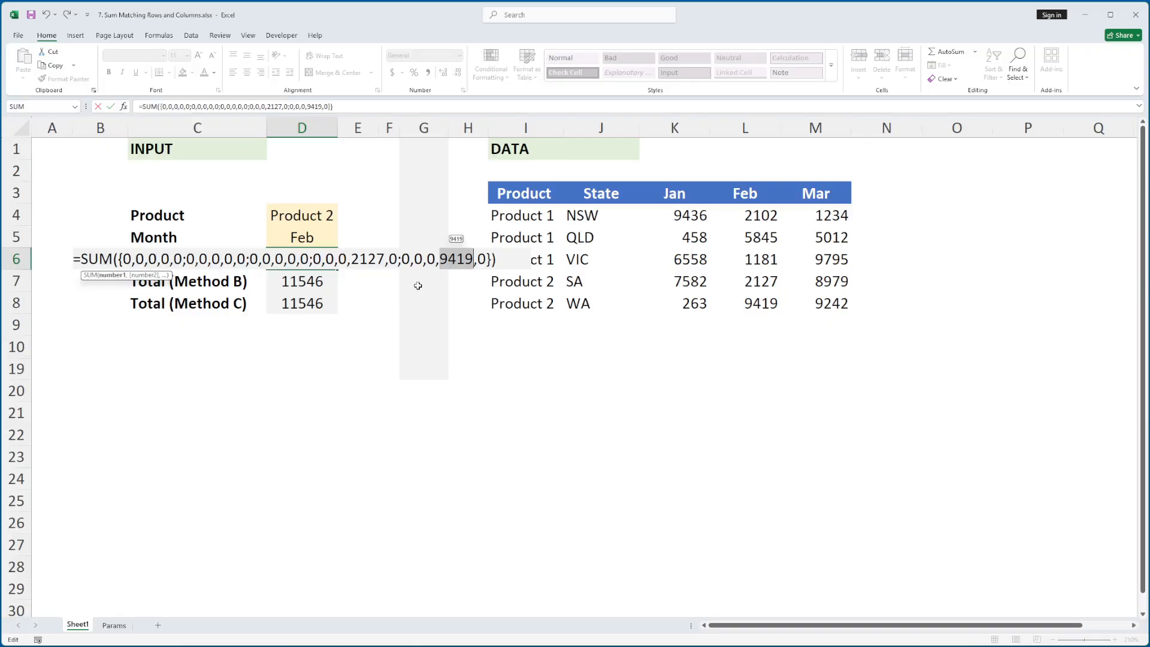
pyautogui.press('Escape')
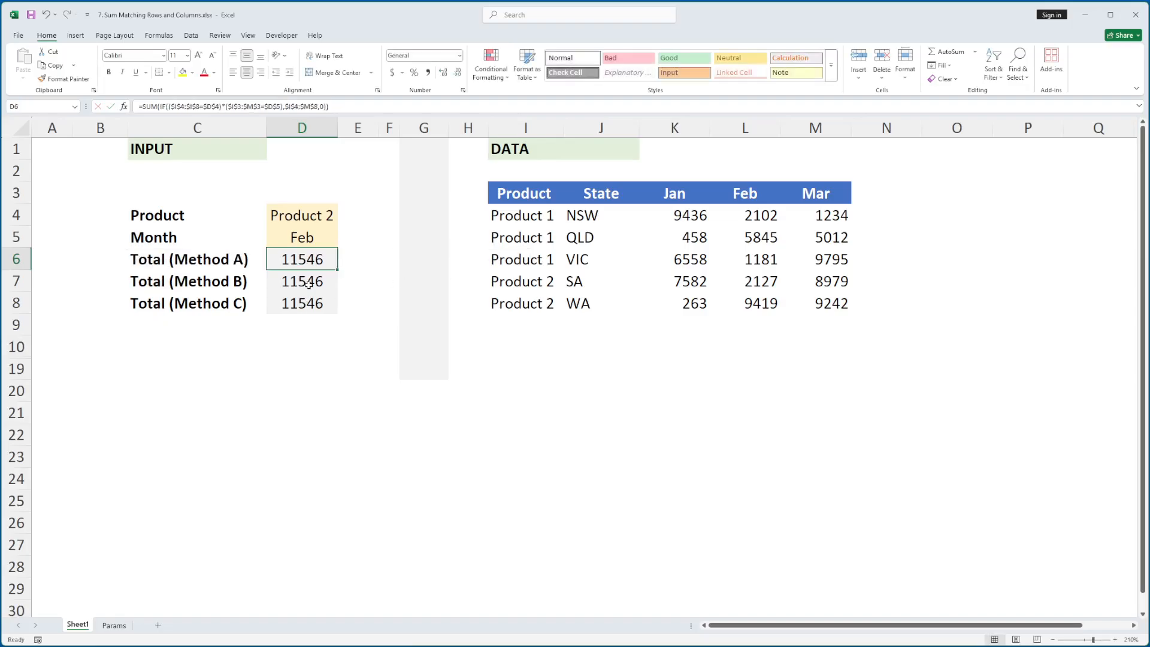
# Begin a formula in C21 with SUM and IF, adding the first product condition (I4:I8=D4)
pyautogui.click(177, 416)
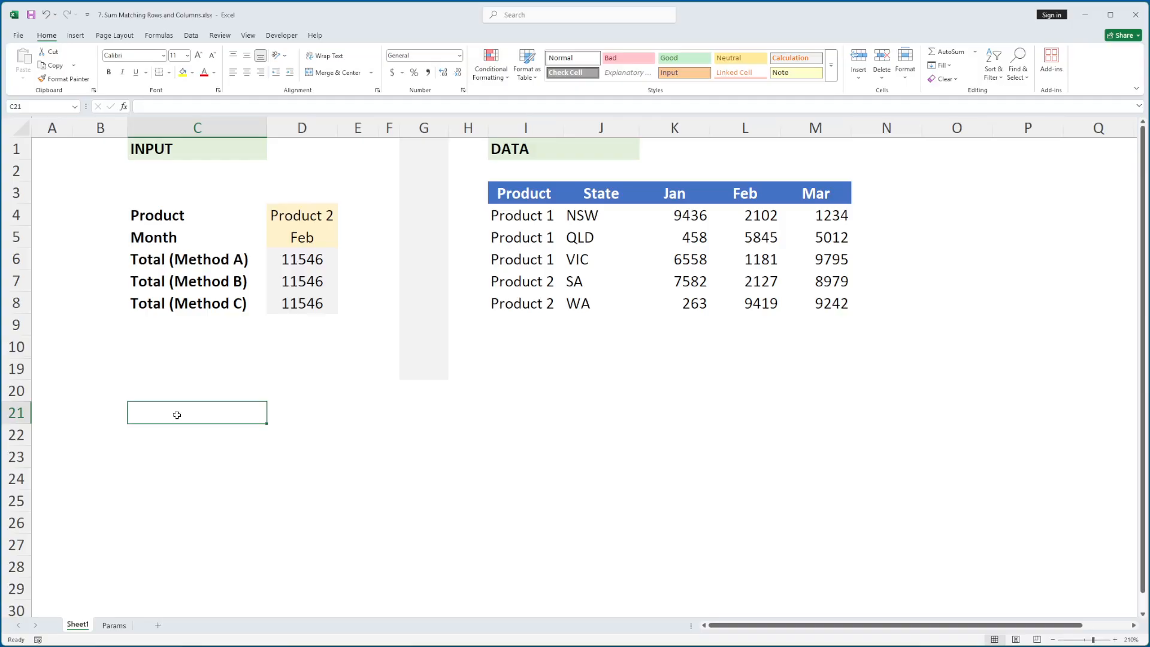
pyautogui.write('=sum')
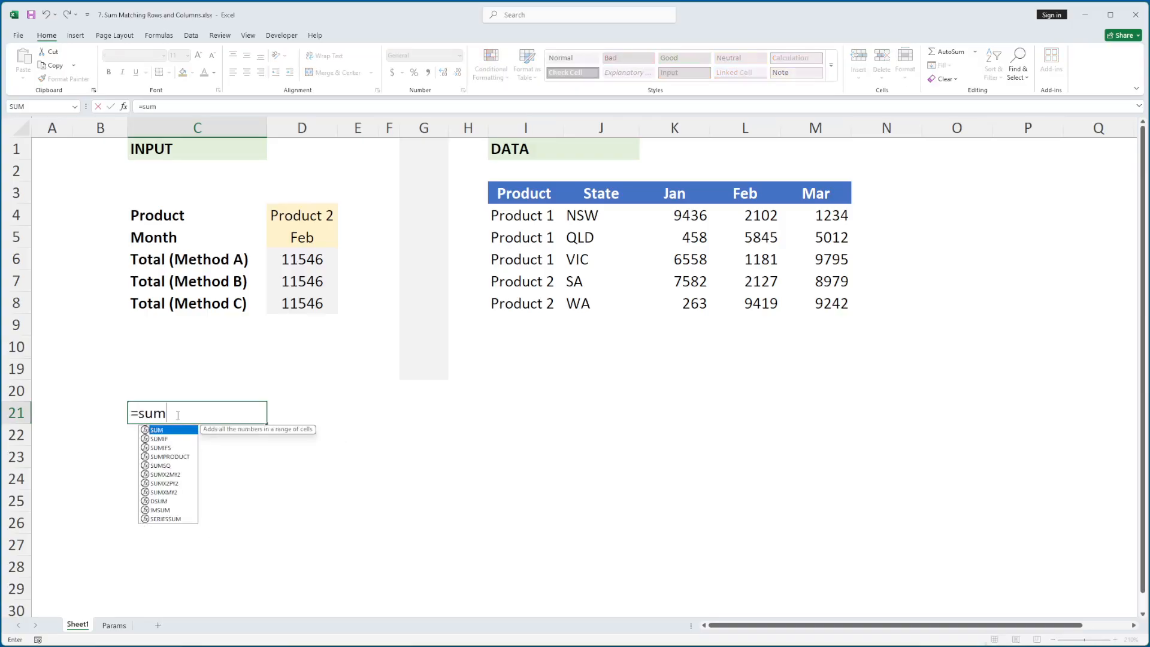
pyautogui.write('(')
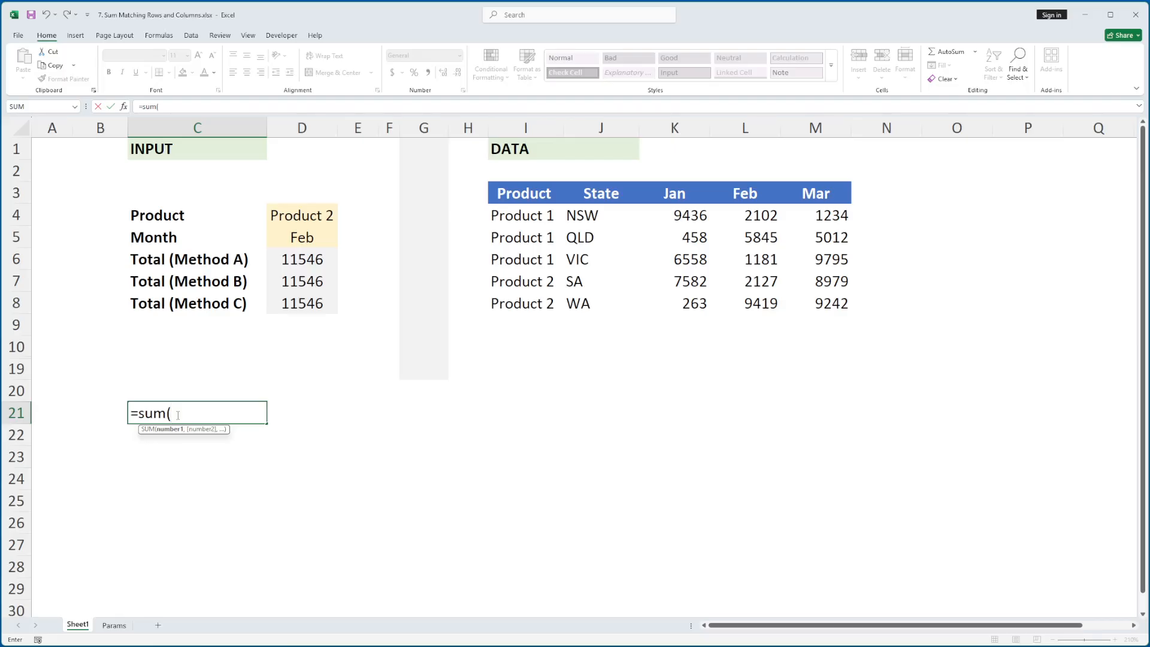
pyautogui.write('if((')
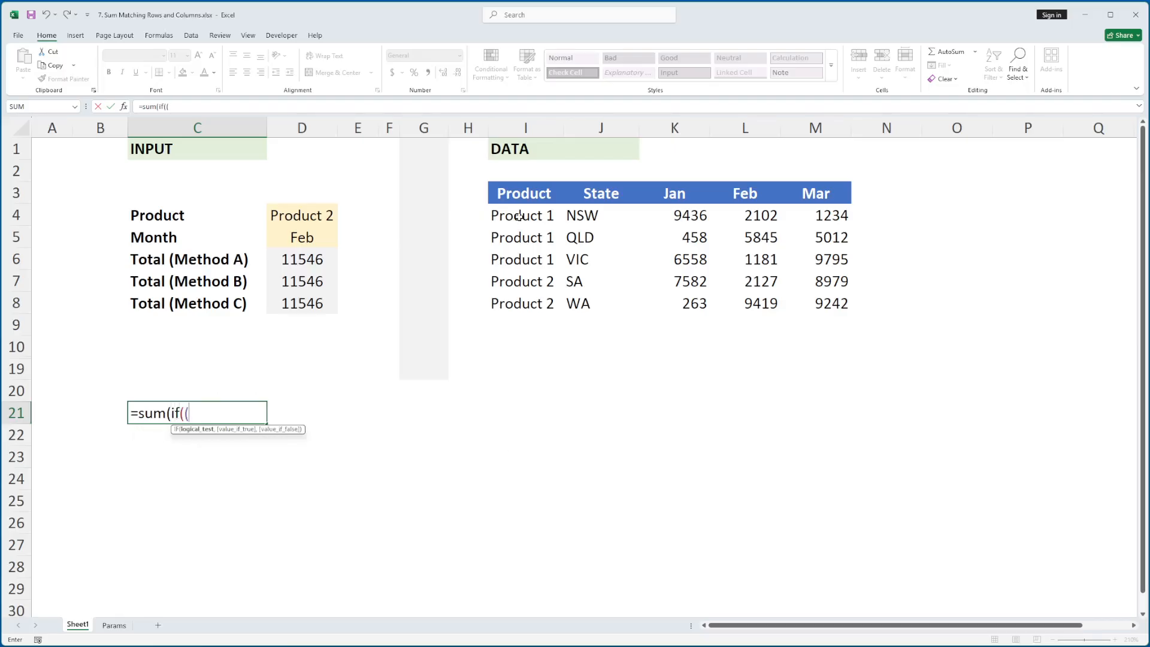
pyautogui.moveTo(516, 217); pyautogui.dragTo(501, 305)
pyautogui.write('=')
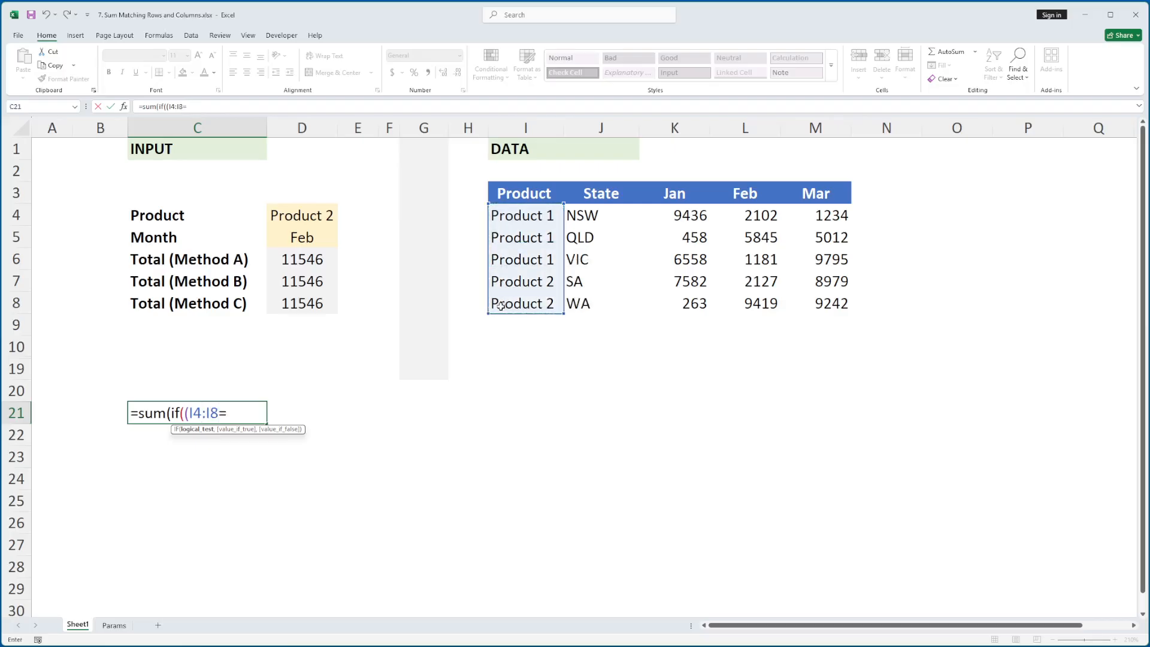
pyautogui.click(295, 217)
pyautogui.write(')')
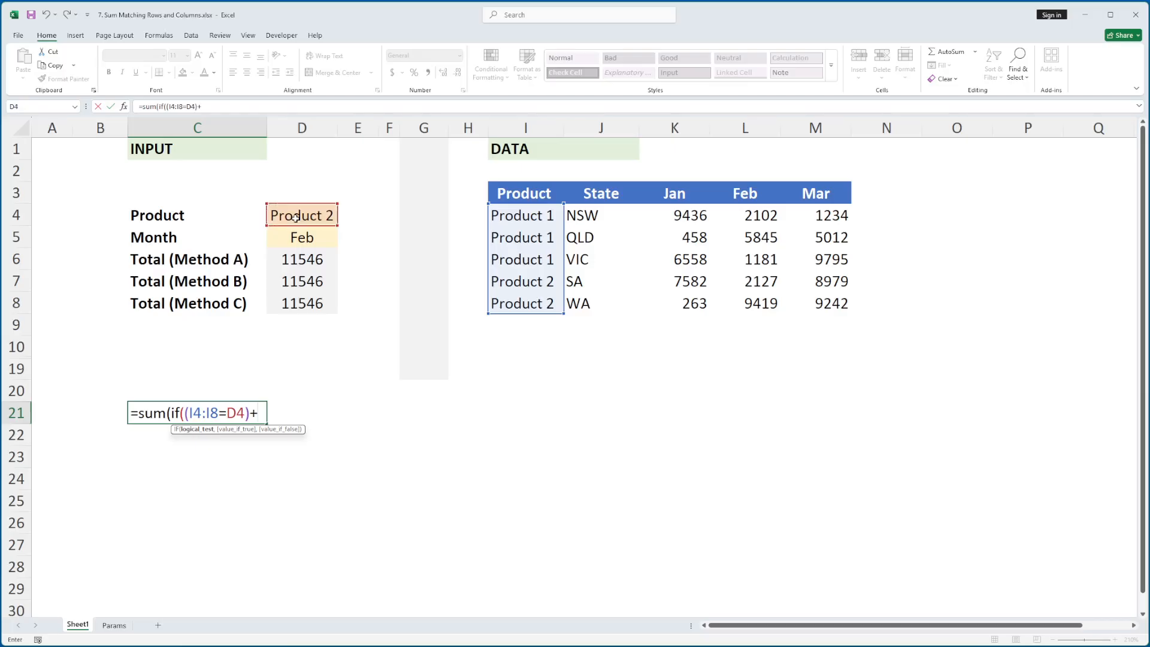
pyautogui.write('+(')
# Add the alternative product condition +(I4:I8=E4) to the C21 formula
pyautogui.moveTo(516, 216); pyautogui.dragTo(505, 303)
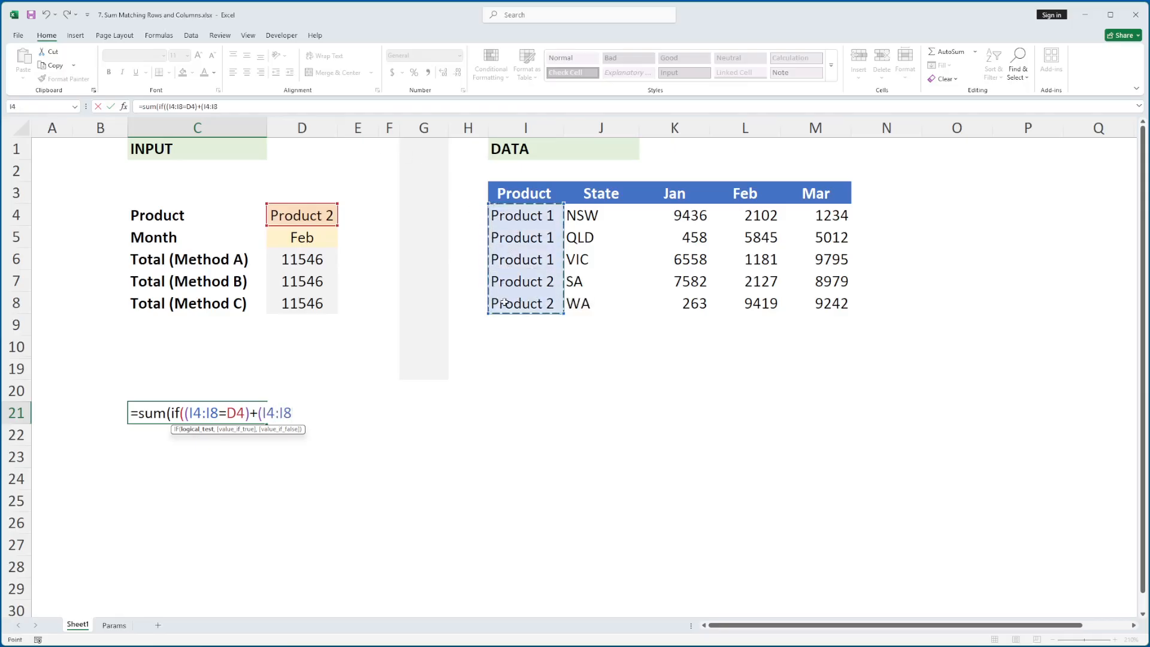
pyautogui.write('=')
pyautogui.click(351, 212)
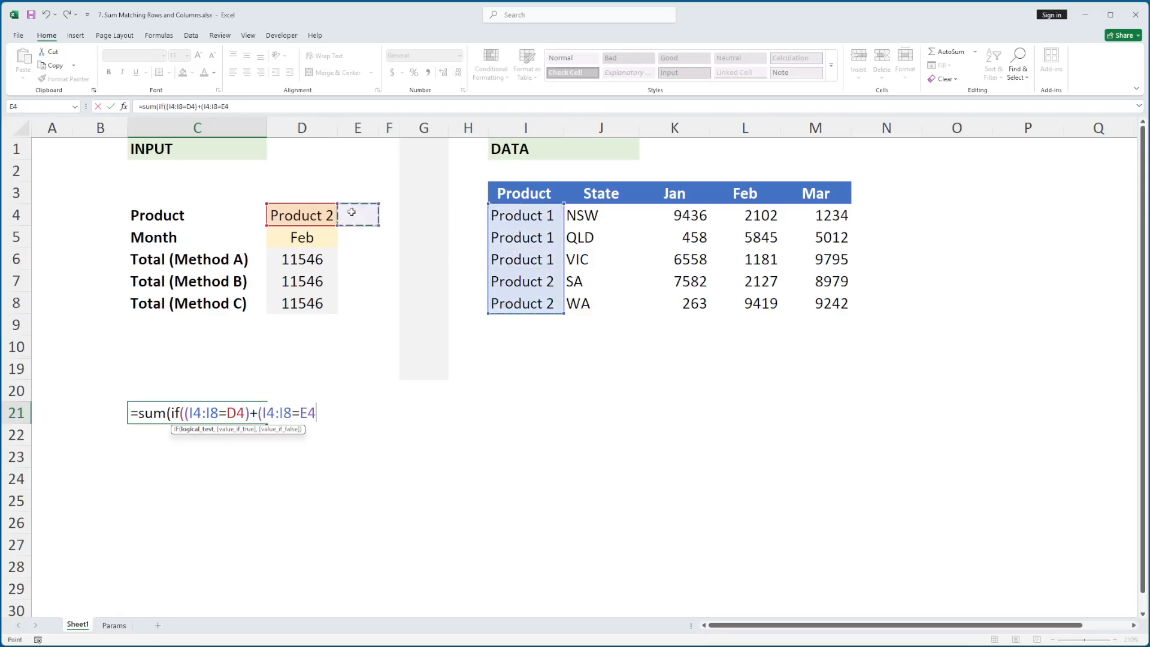
pyautogui.write(')*(')
# Multiply the conditions in the C21 formula by the month condition (I3:M3=D5)
pyautogui.moveTo(525, 193); pyautogui.dragTo(786, 193)
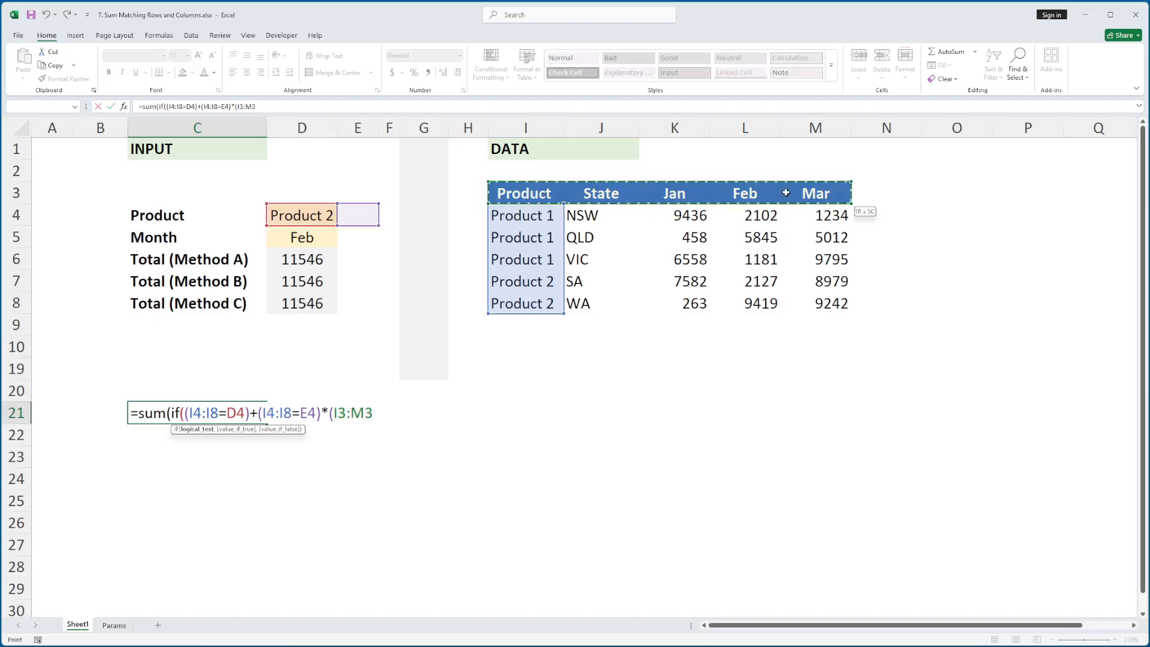
pyautogui.write('=')
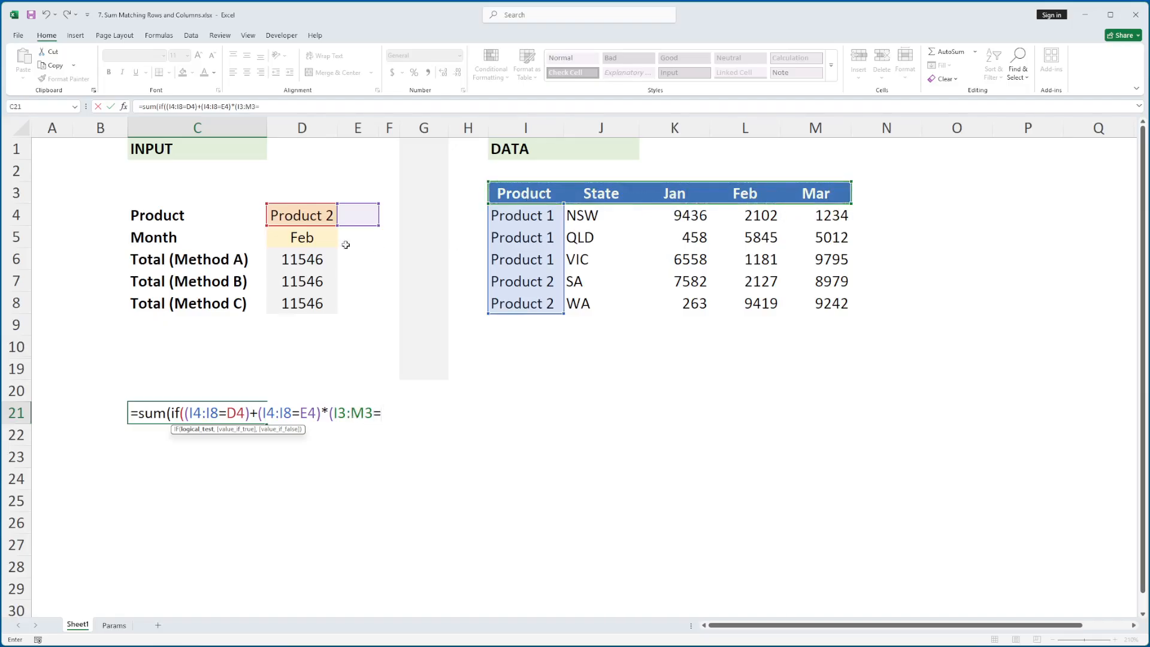
pyautogui.click(317, 239)
pyautogui.write(')')
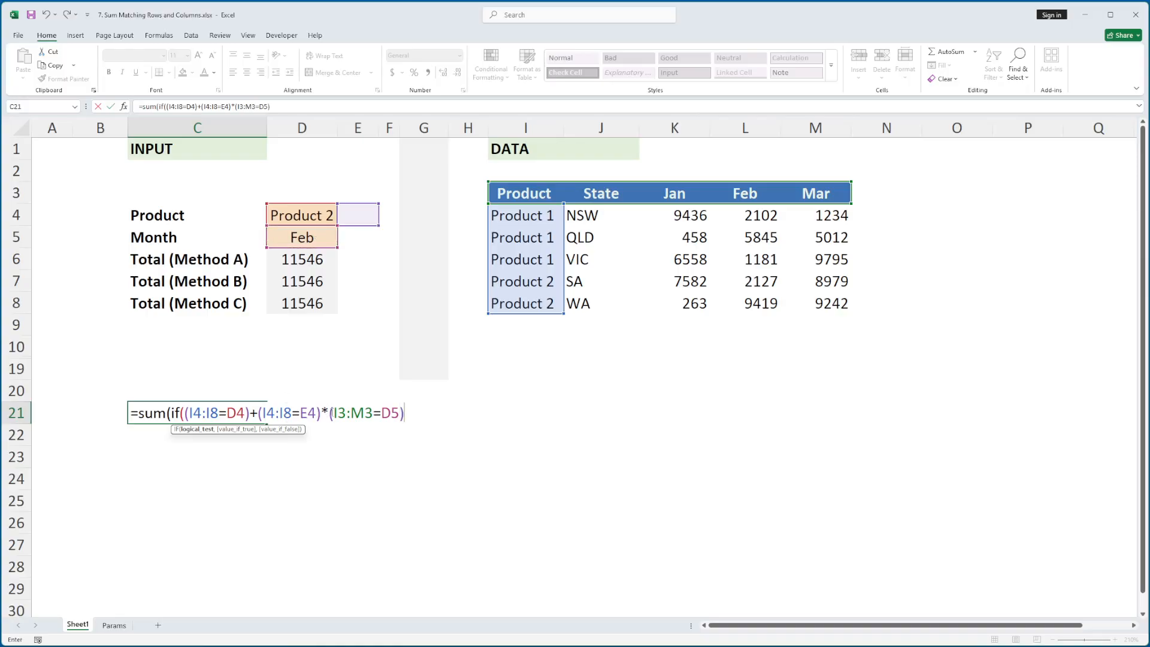
# Enclose the two added product conditions in the C21 formula in their own pair of parentheses
pyautogui.moveTo(259, 413); pyautogui.dragTo(405, 414)
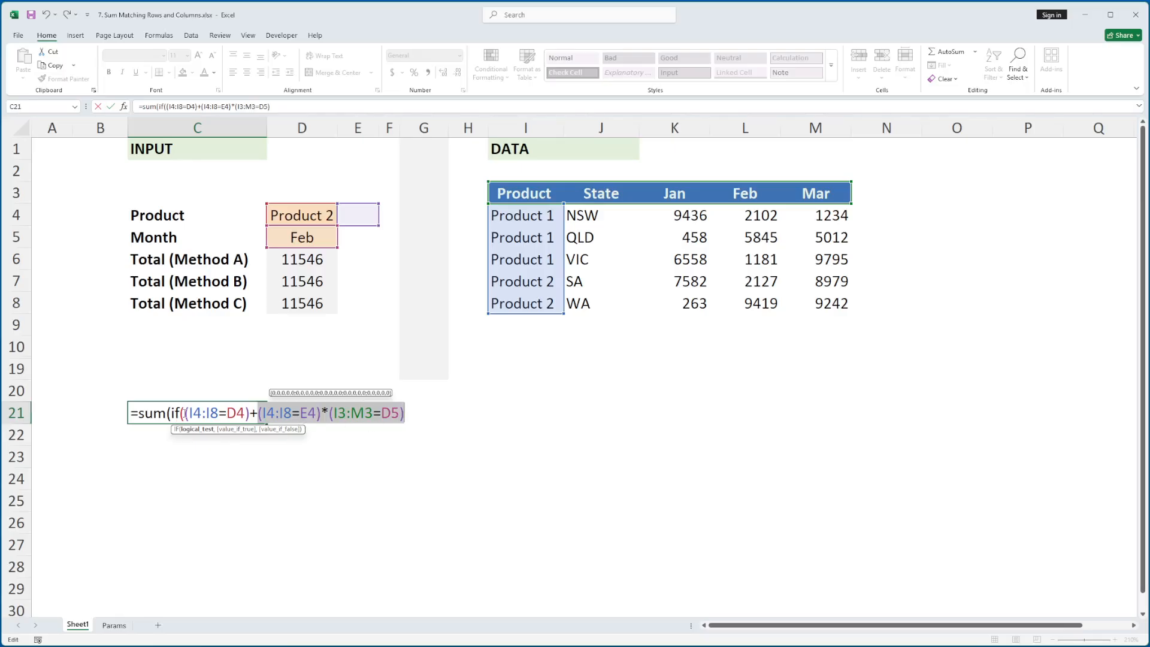
pyautogui.click(185, 413)
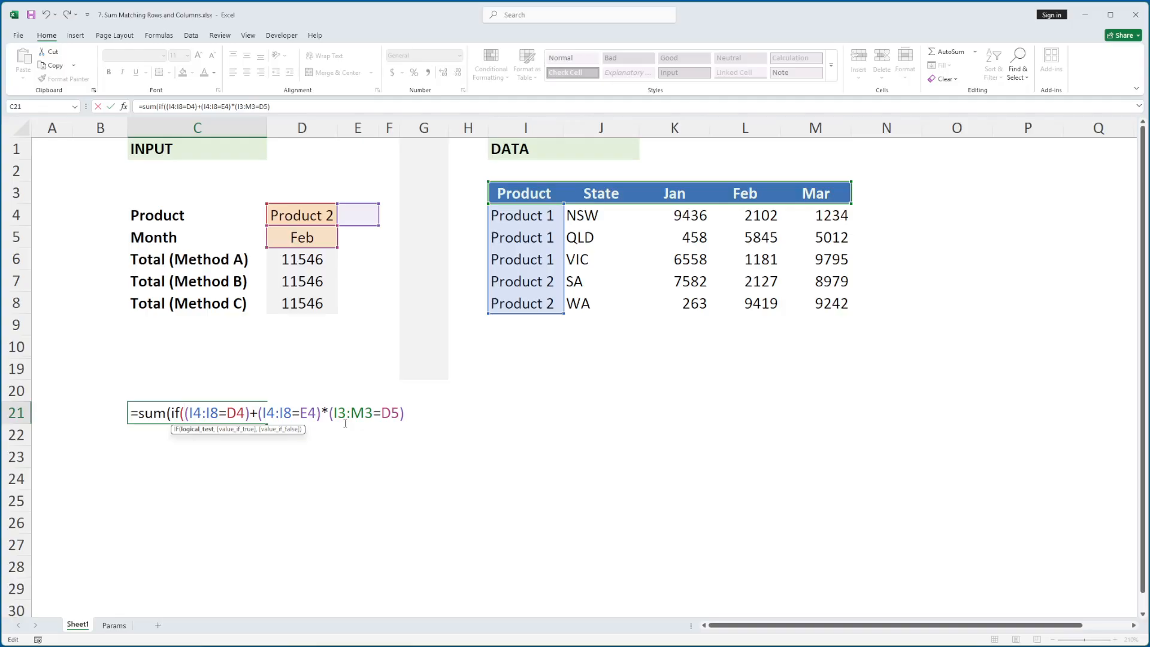
pyautogui.write('(')
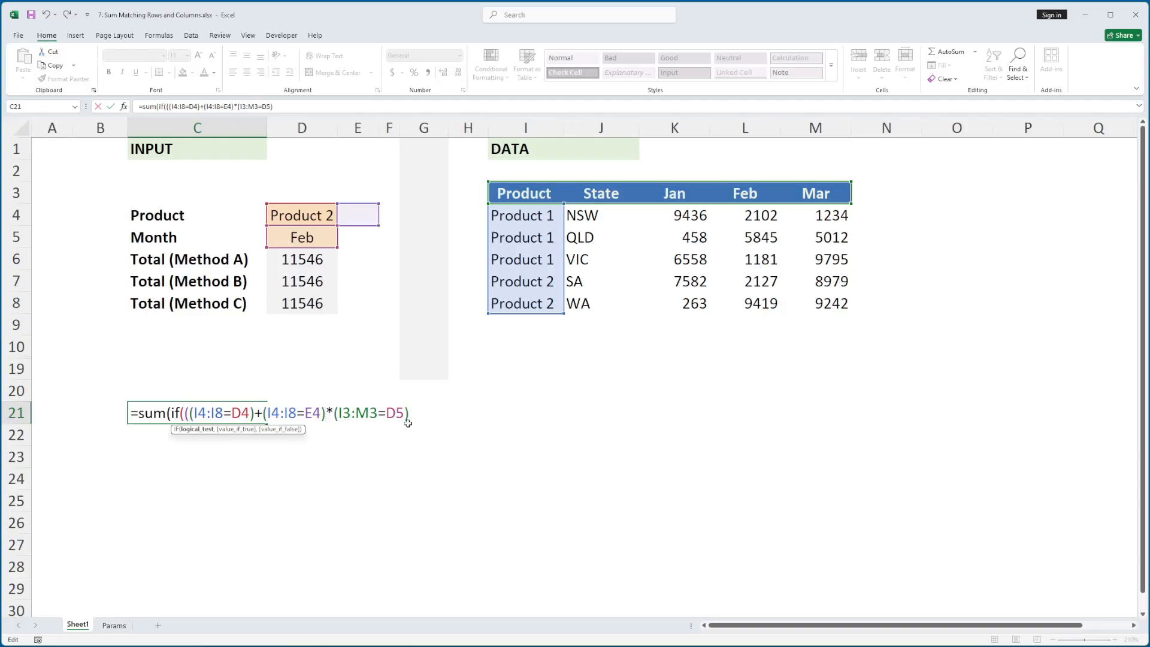
pyautogui.write(')')
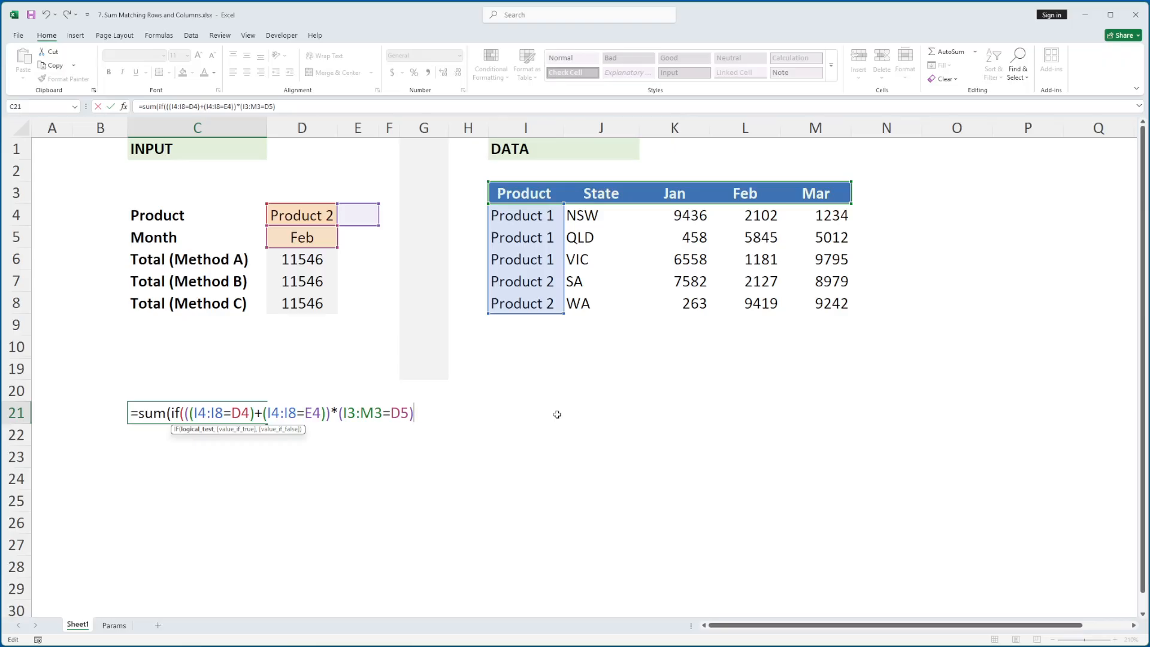
# Complete the C21 formula with I4:M8 as the value if true and 0 as the value if false, and enter it
pyautogui.write(',')
pyautogui.moveTo(534, 216); pyautogui.dragTo(783, 298)
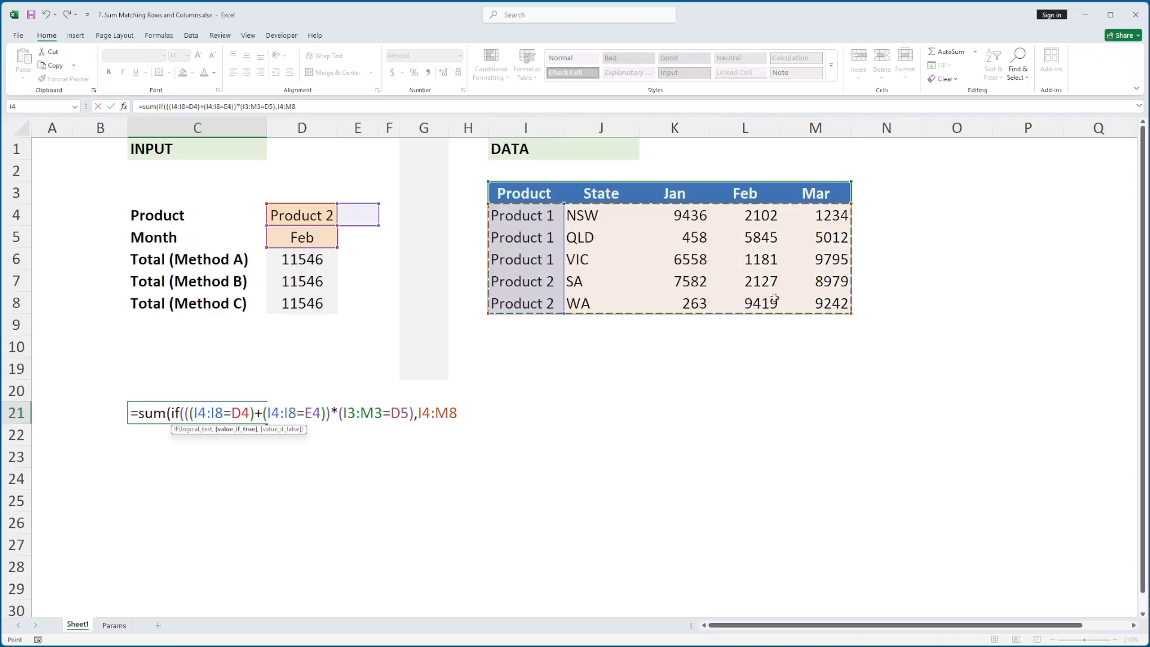
pyautogui.write(',0')
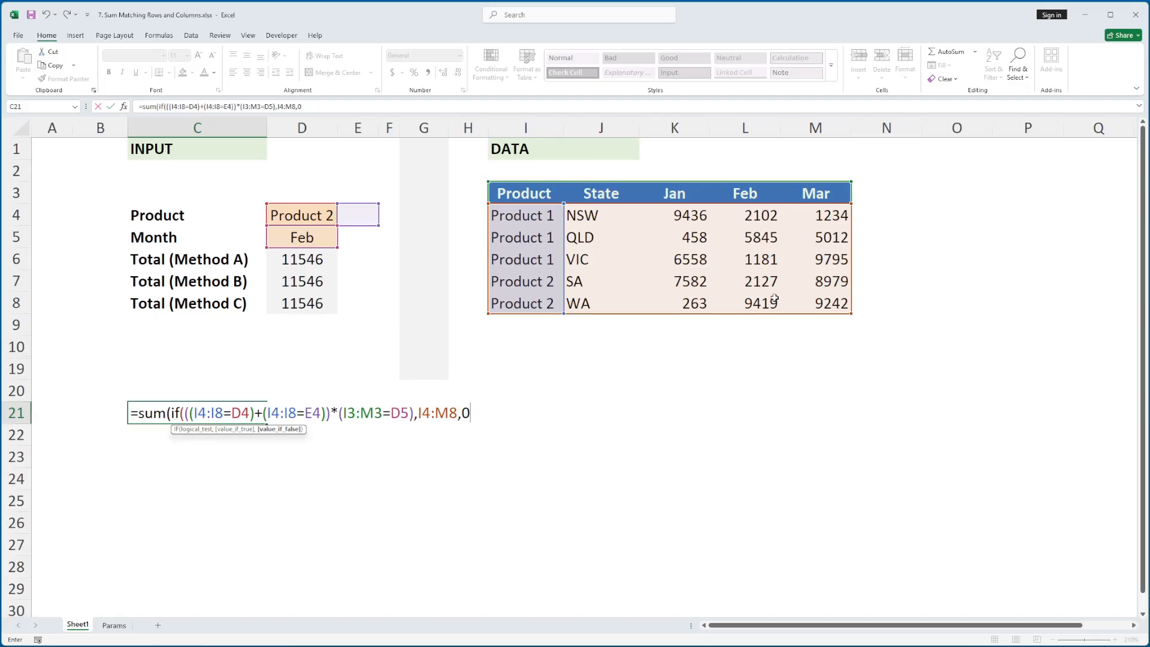
pyautogui.write('))')
pyautogui.press('Return')
pyautogui.press('Up')
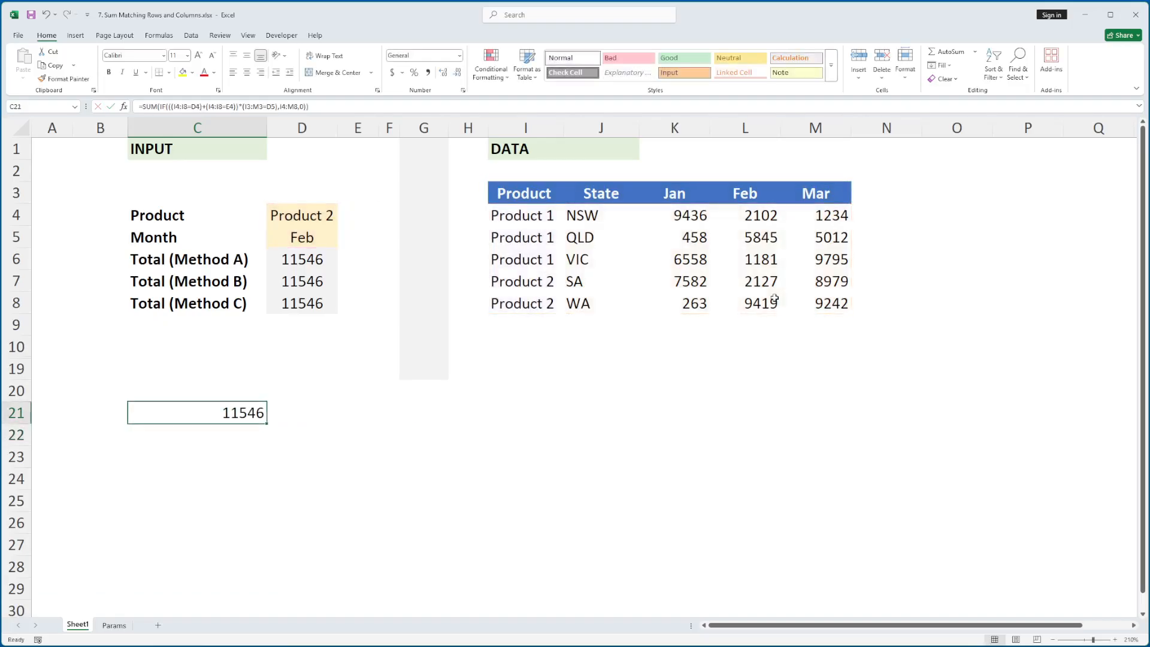
# Enter Product 1 in E4 as the alternative product
pyautogui.click(353, 214)
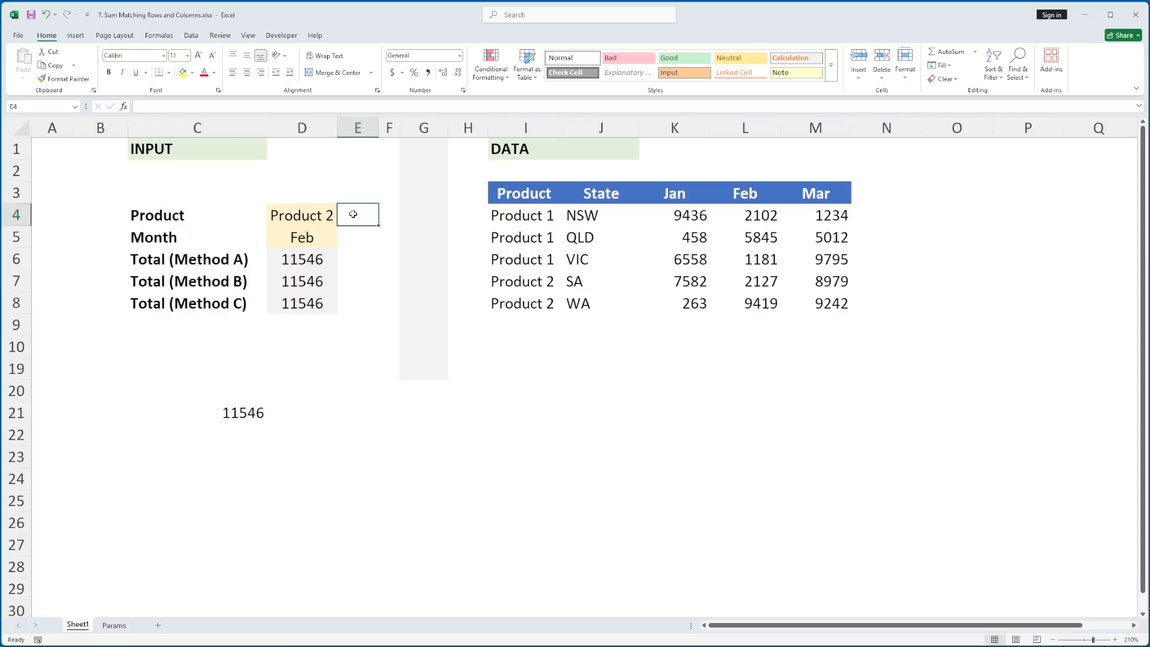
pyautogui.write('Product')
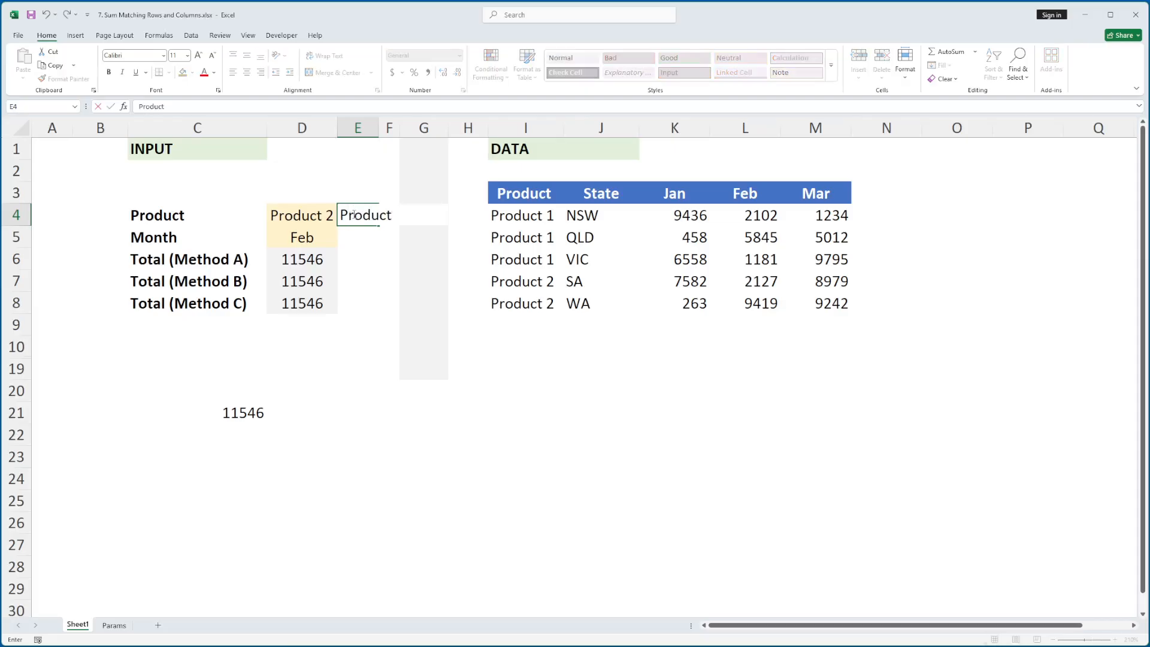
pyautogui.write(' 1')
pyautogui.press('Return')
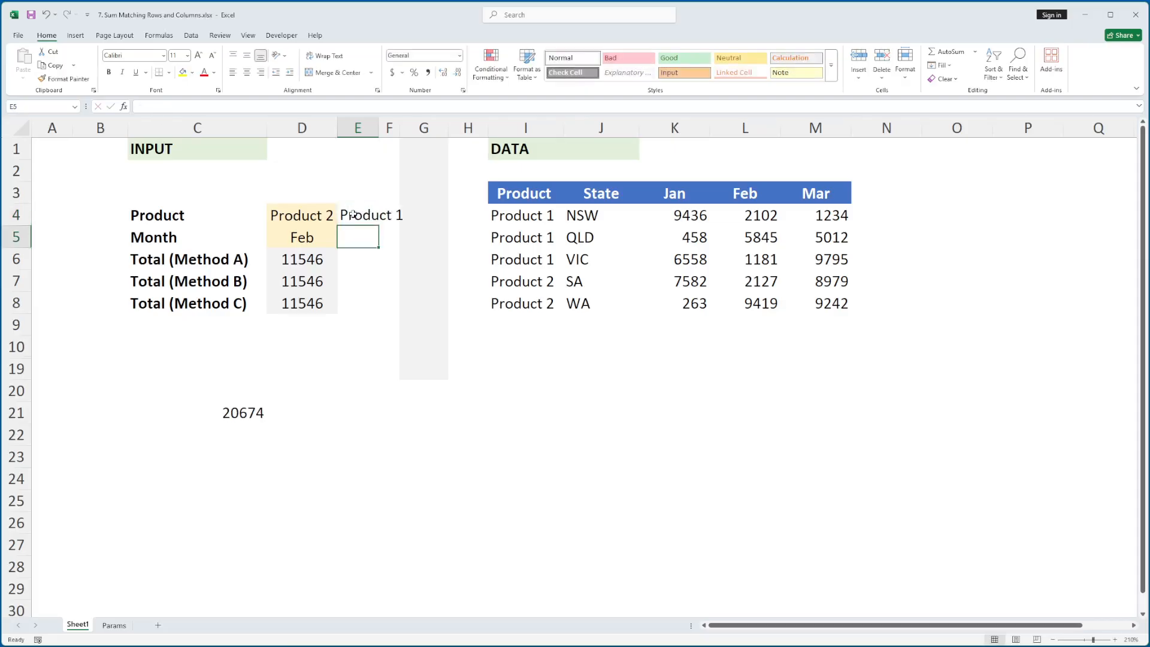
# Clear the trial formula in C21 and the alternative product in E4
pyautogui.click(237, 415)
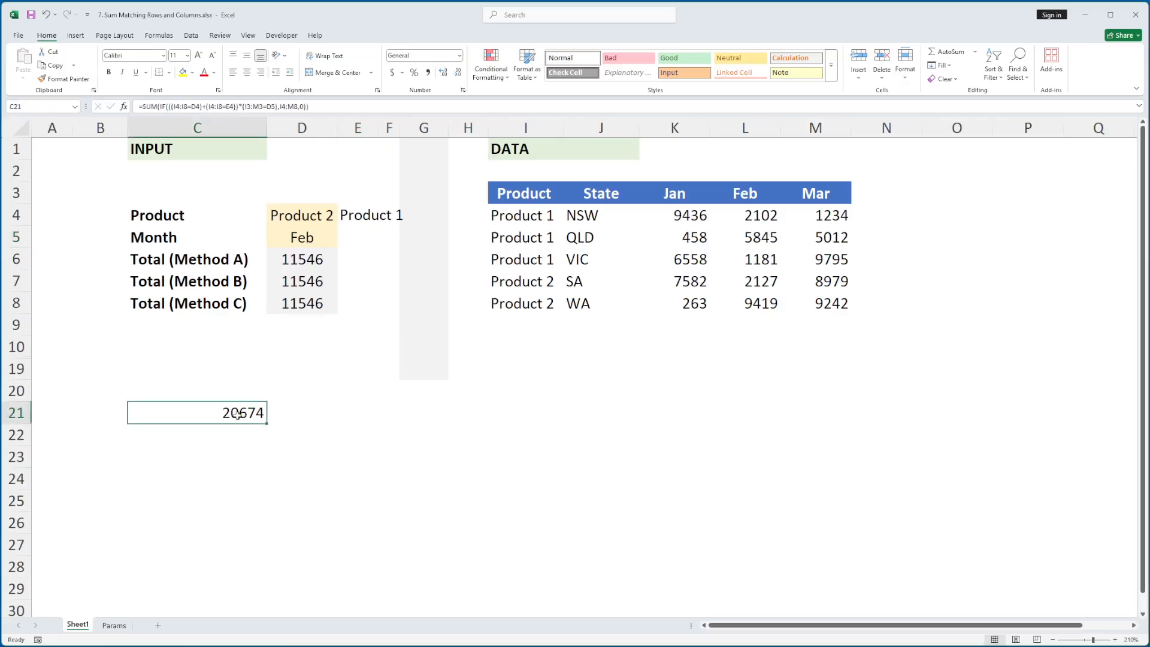
pyautogui.press('Delete')
pyautogui.click(349, 217)
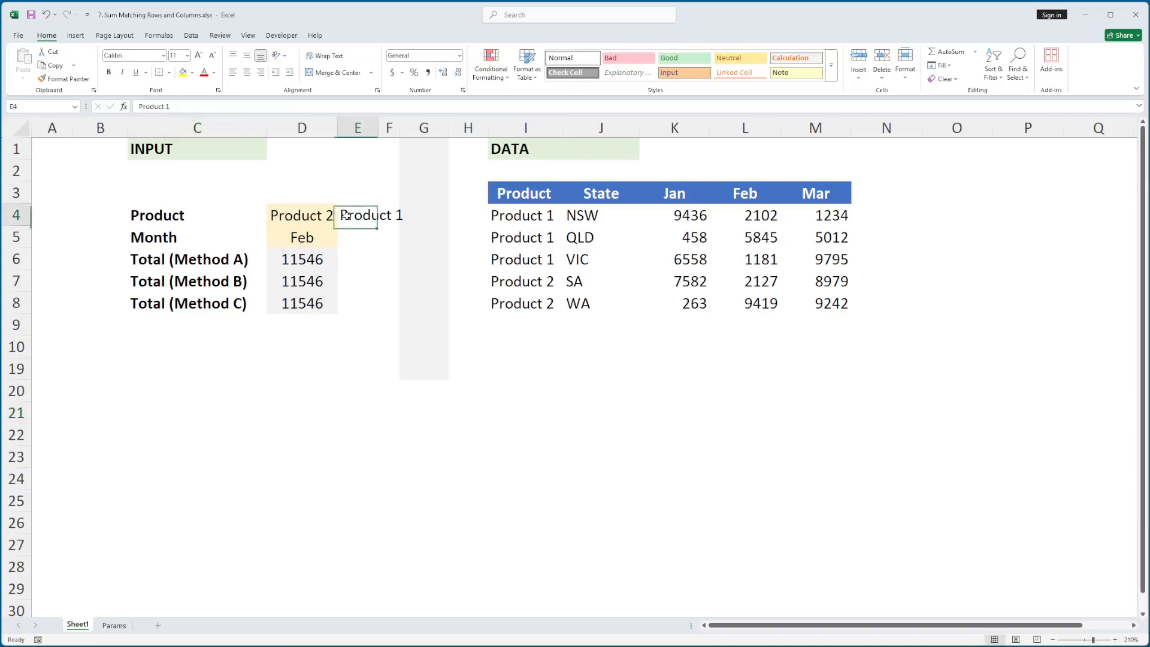
pyautogui.press('Delete')
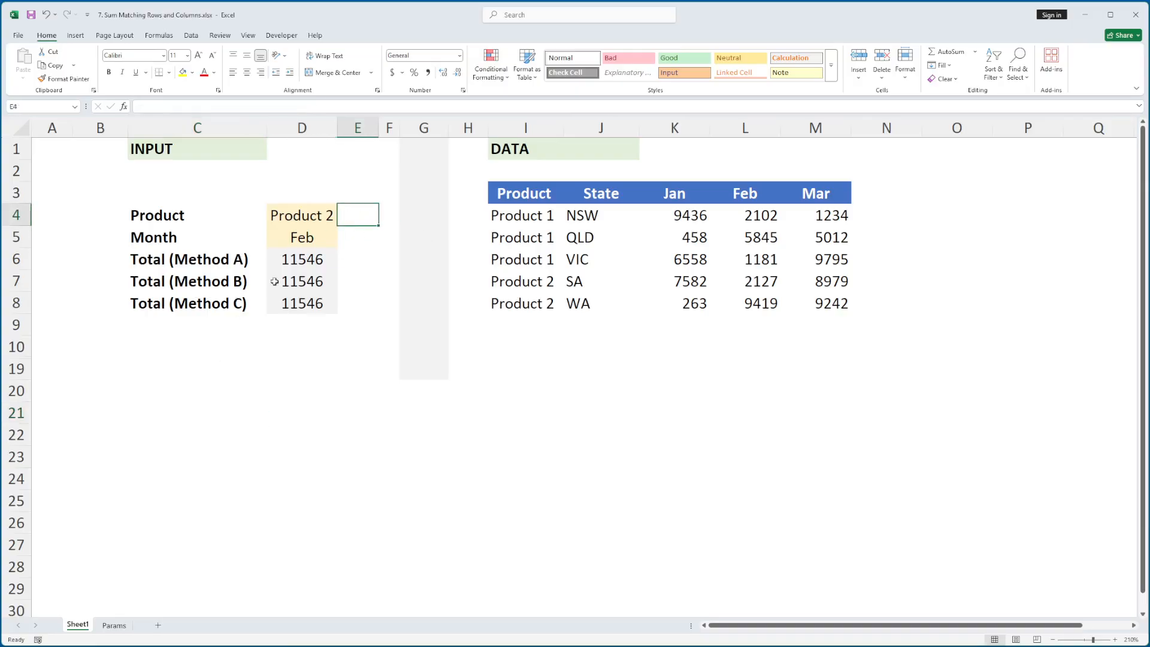
# Examine the inner FILTER of the Method B formula in D7, including its product condition $I$3:$I$8=$D$4
pyautogui.click(303, 282)
pyautogui.press('F2')
pyautogui.doubleClick(66, 281)
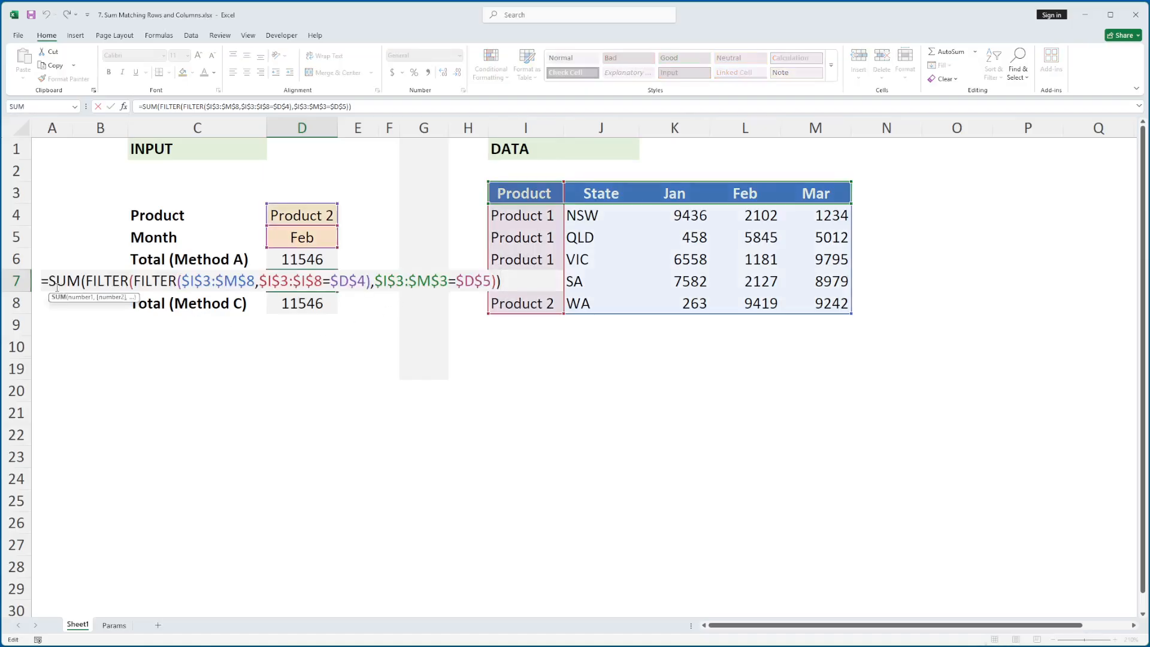
pyautogui.doubleClick(107, 281)
pyautogui.doubleClick(154, 281)
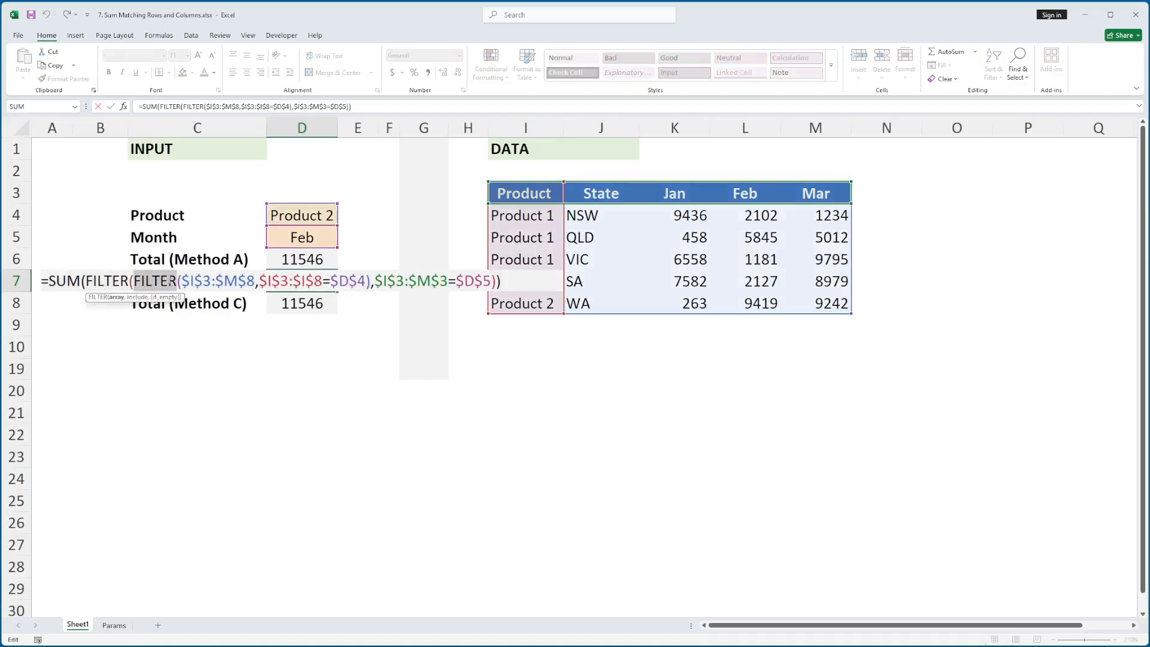
pyautogui.moveTo(181, 282); pyautogui.dragTo(374, 272)
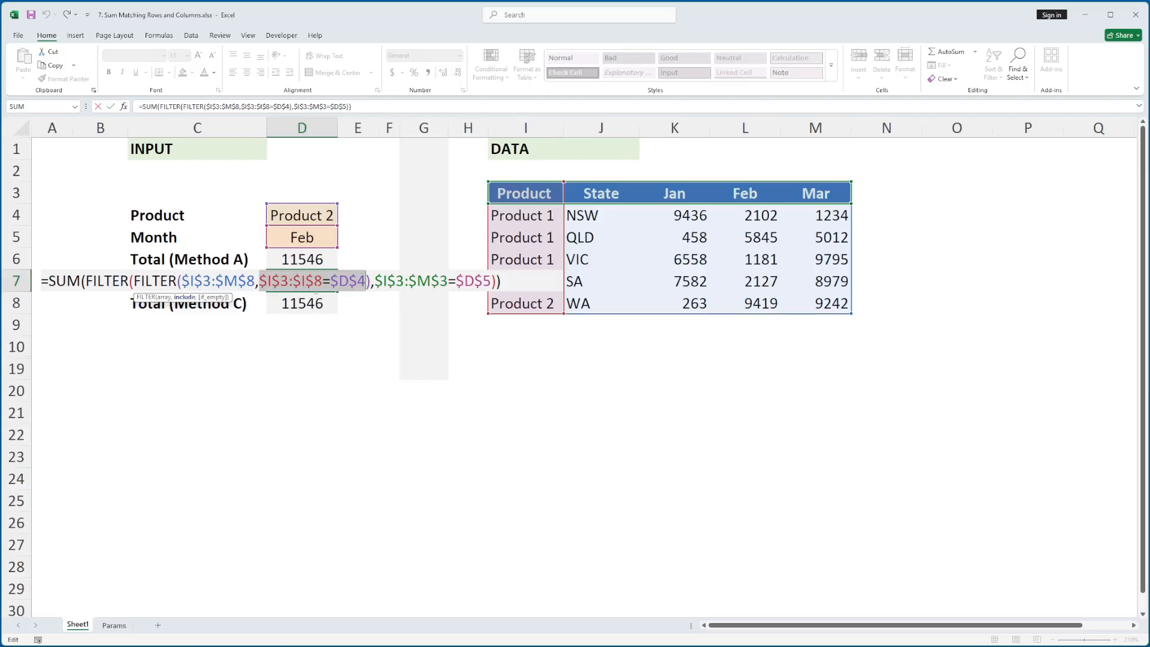
# Examine the outer FILTER's month condition $I$3:$M$3=$D$5 in D7, evaluate the whole FILTER part in place, and discard the edit
pyautogui.doubleClick(101, 281)
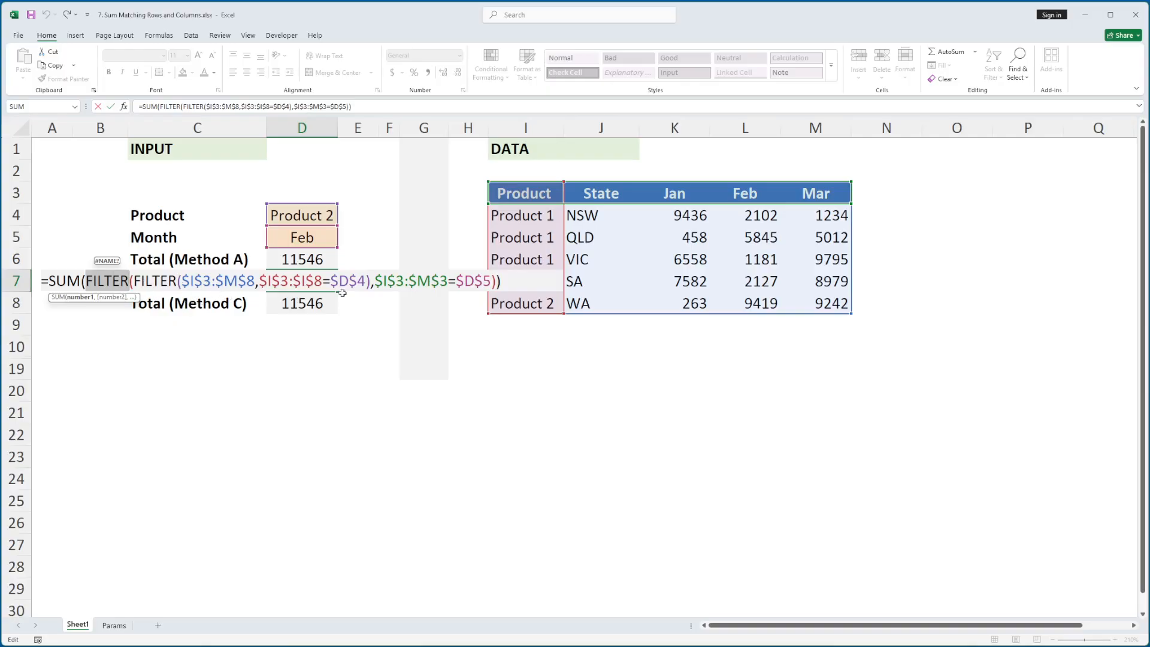
pyautogui.moveTo(376, 281); pyautogui.dragTo(498, 280)
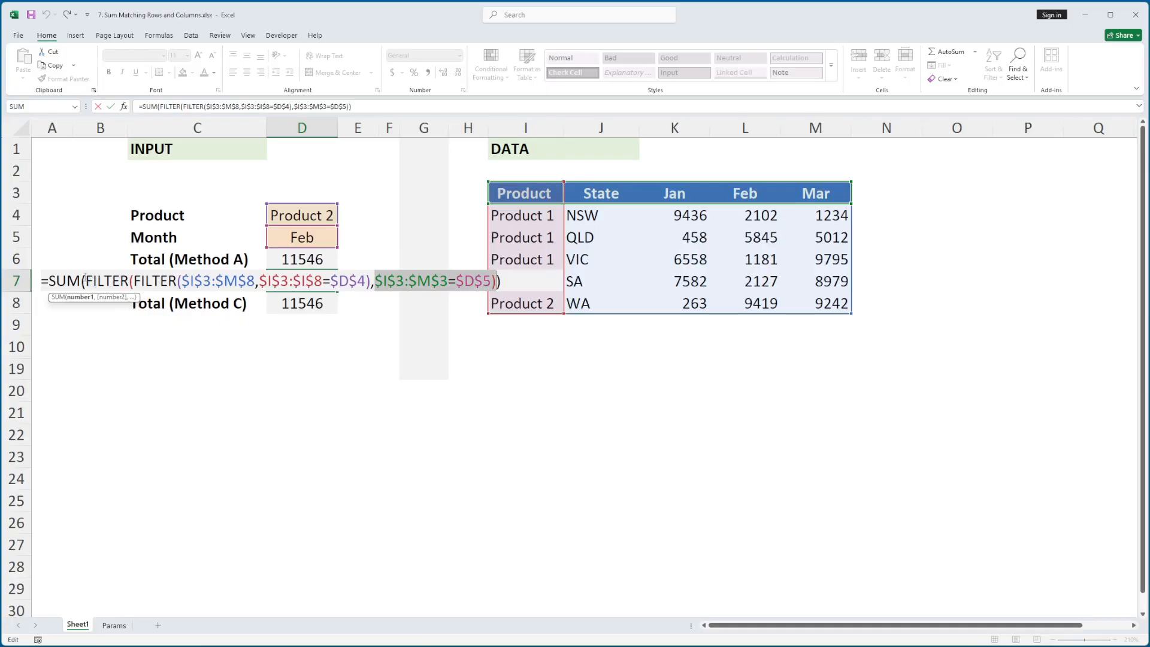
pyautogui.moveTo(87, 281); pyautogui.dragTo(499, 281)
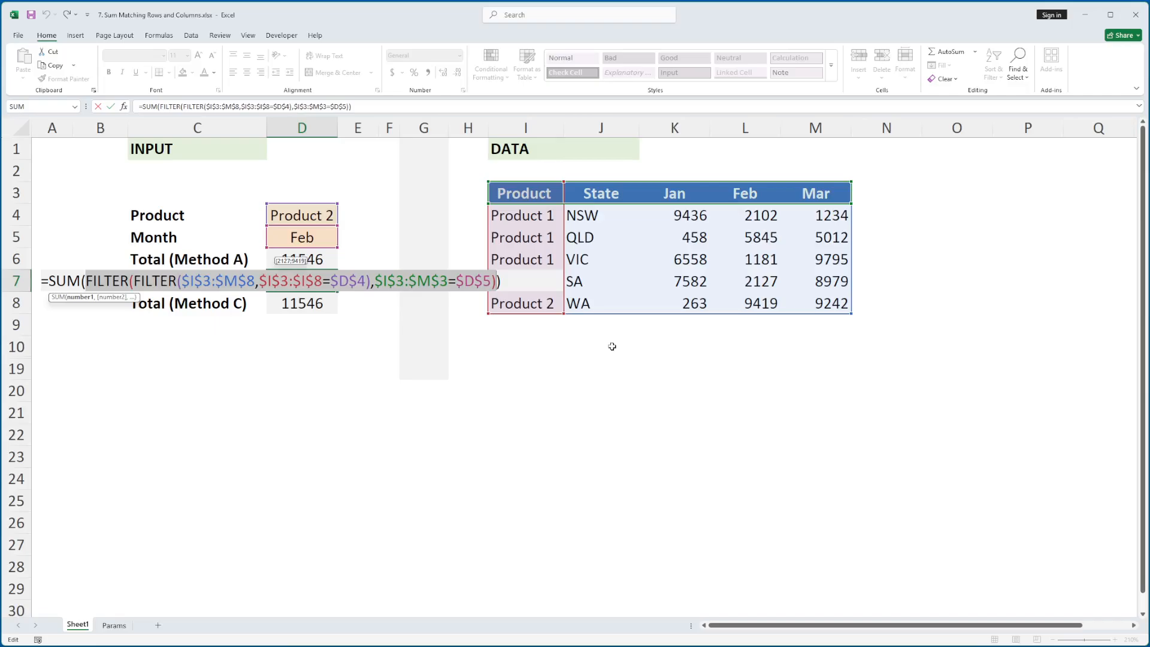
pyautogui.press('F9')
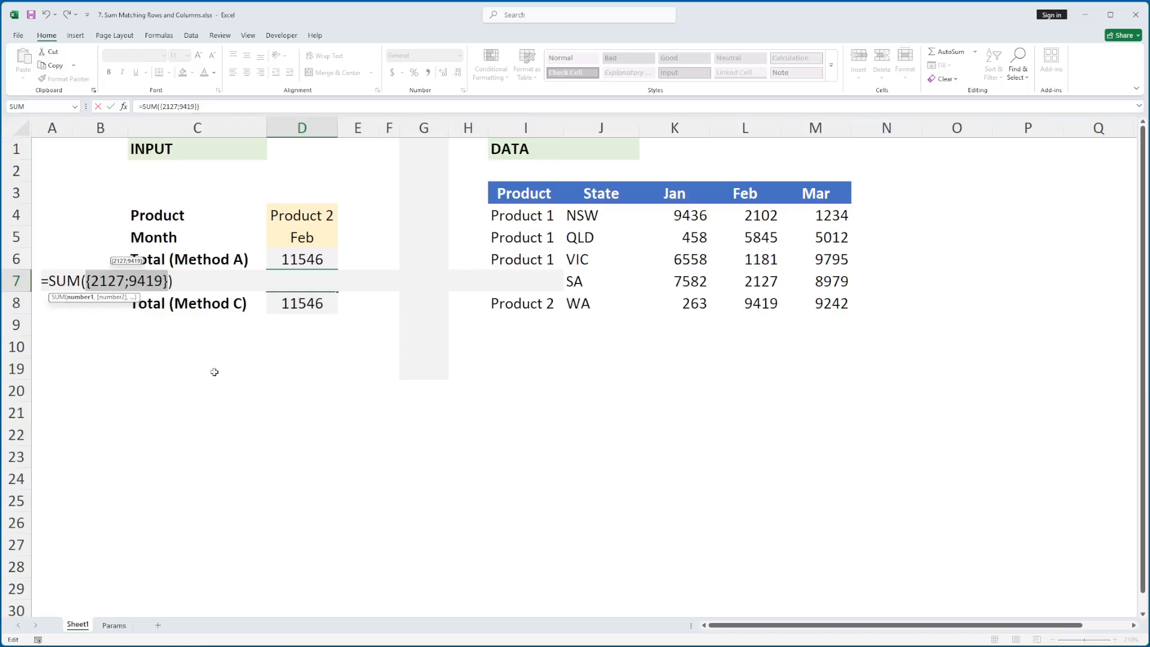
pyautogui.press('Escape')
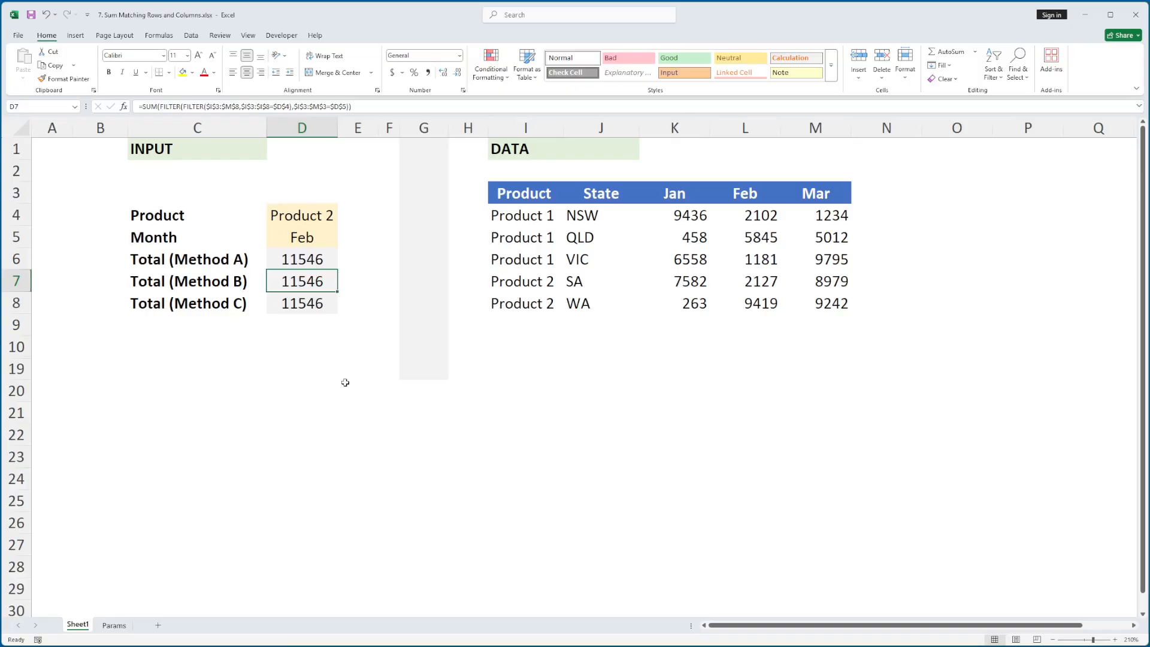
# Examine the SUMPRODUCT formula in D8, including its multiplied product and month conditions and the $I$4:$M$8 array, and leave it unedited
pyautogui.press('Down')
pyautogui.press('F2')
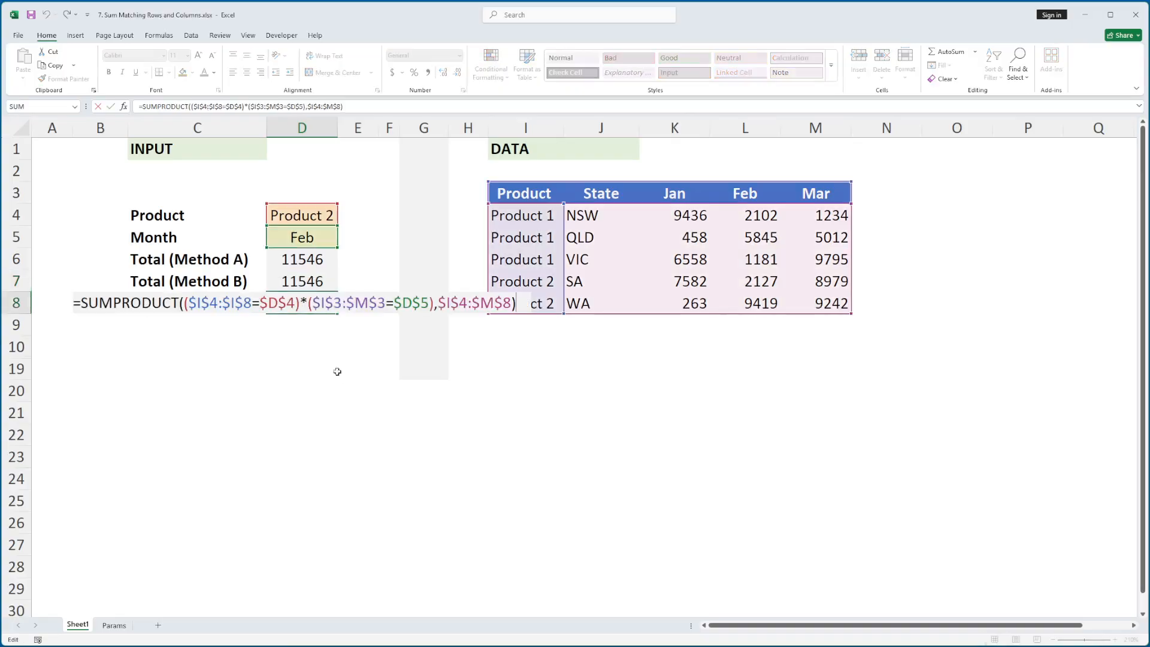
pyautogui.doubleClick(97, 304)
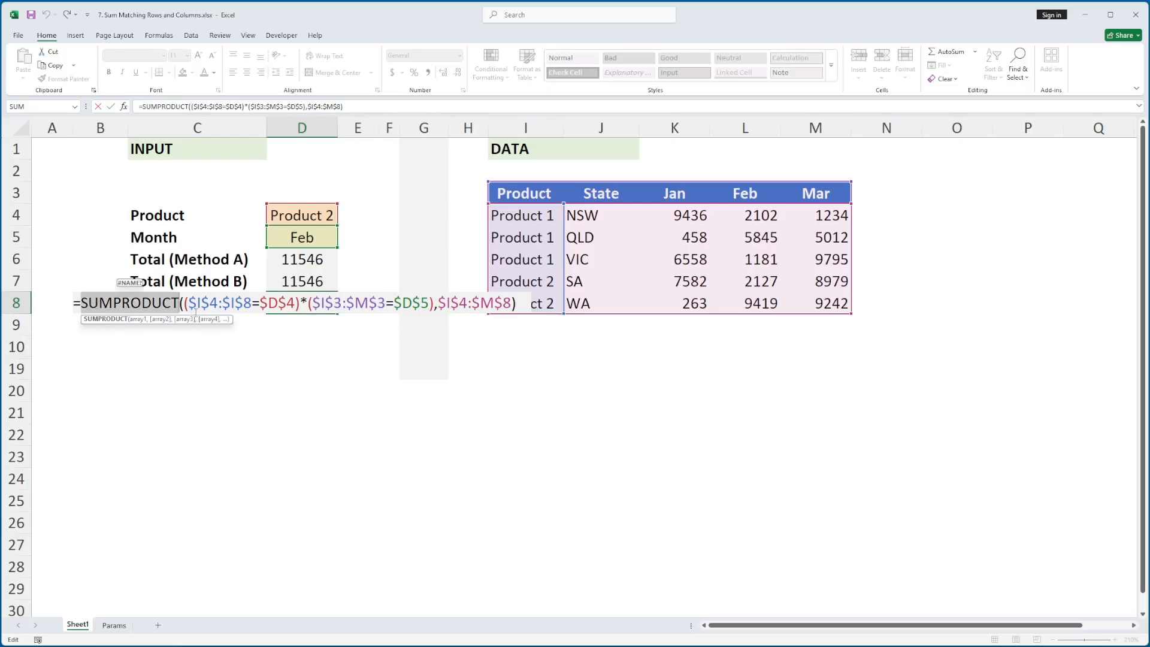
pyautogui.moveTo(184, 304); pyautogui.dragTo(433, 311)
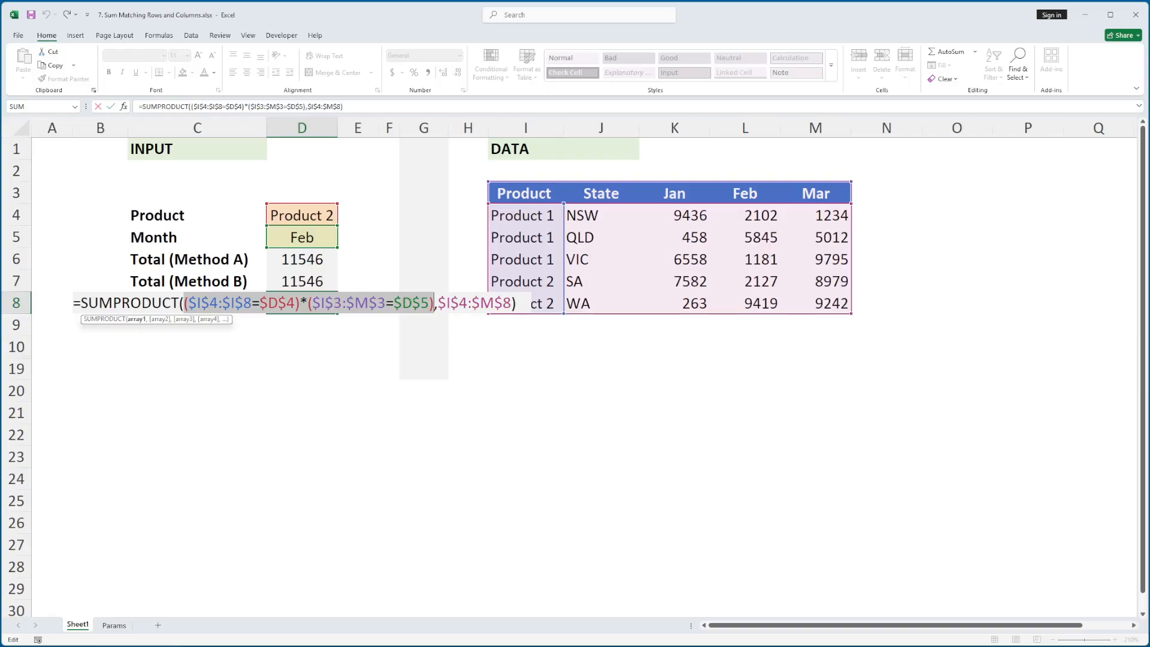
pyautogui.moveTo(437, 303); pyautogui.dragTo(512, 303)
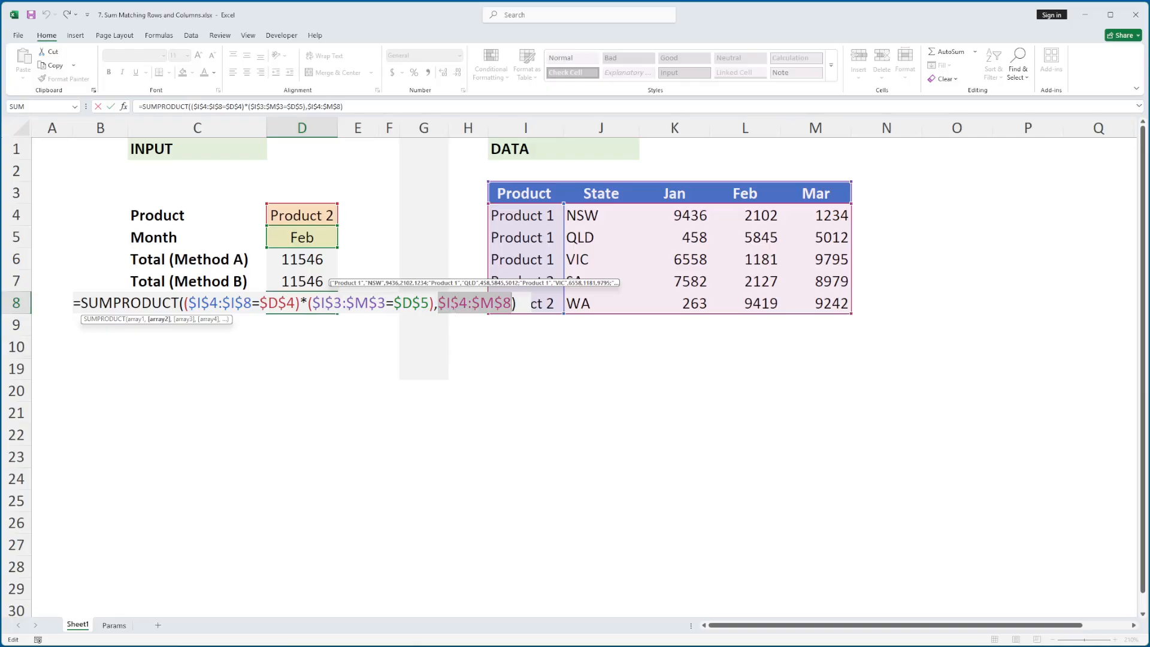
pyautogui.moveTo(185, 302); pyautogui.dragTo(434, 303)
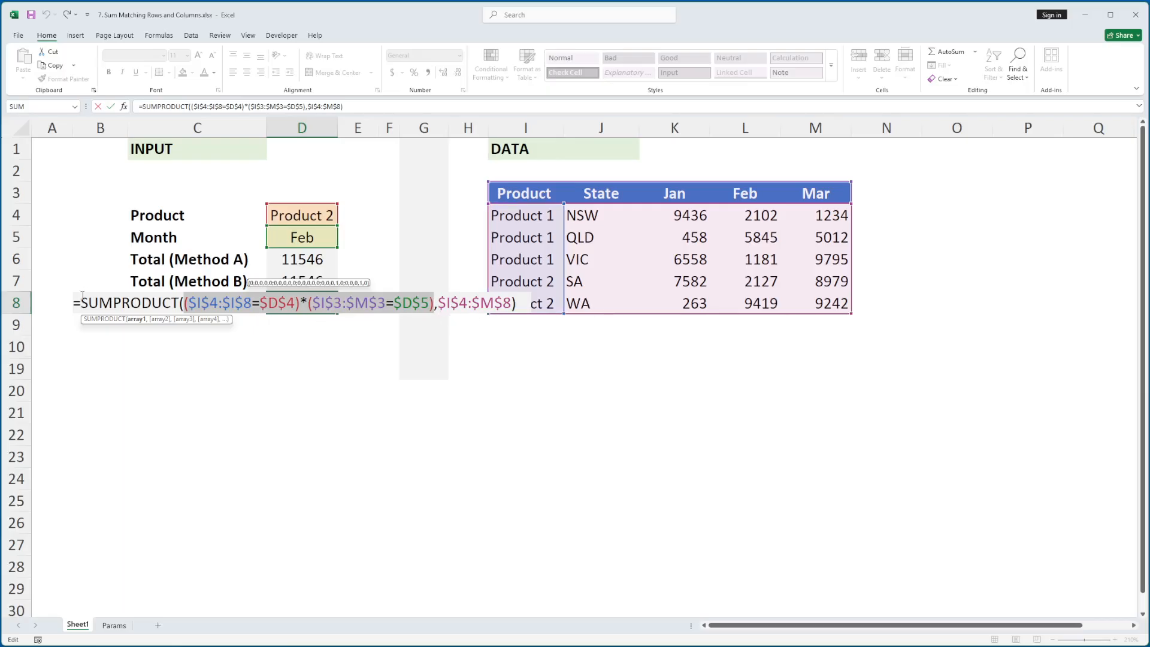
pyautogui.press('Escape')
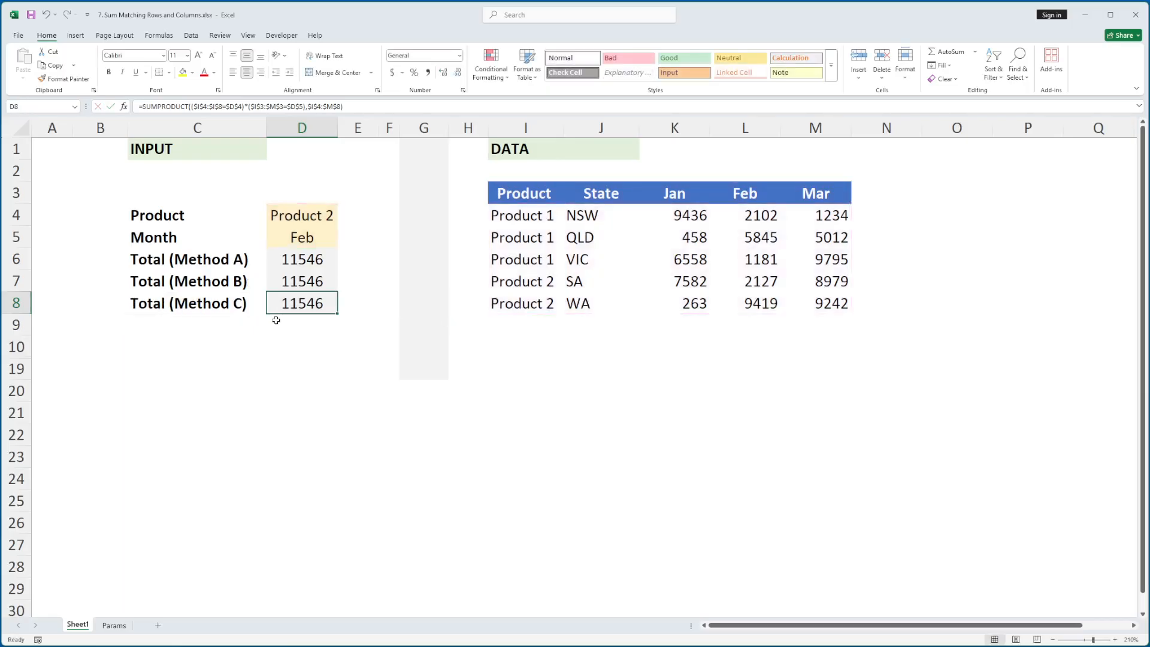
# Copy the last data row I8:M8 into row 9 and set the new row's state to QLD
pyautogui.click(516, 306)
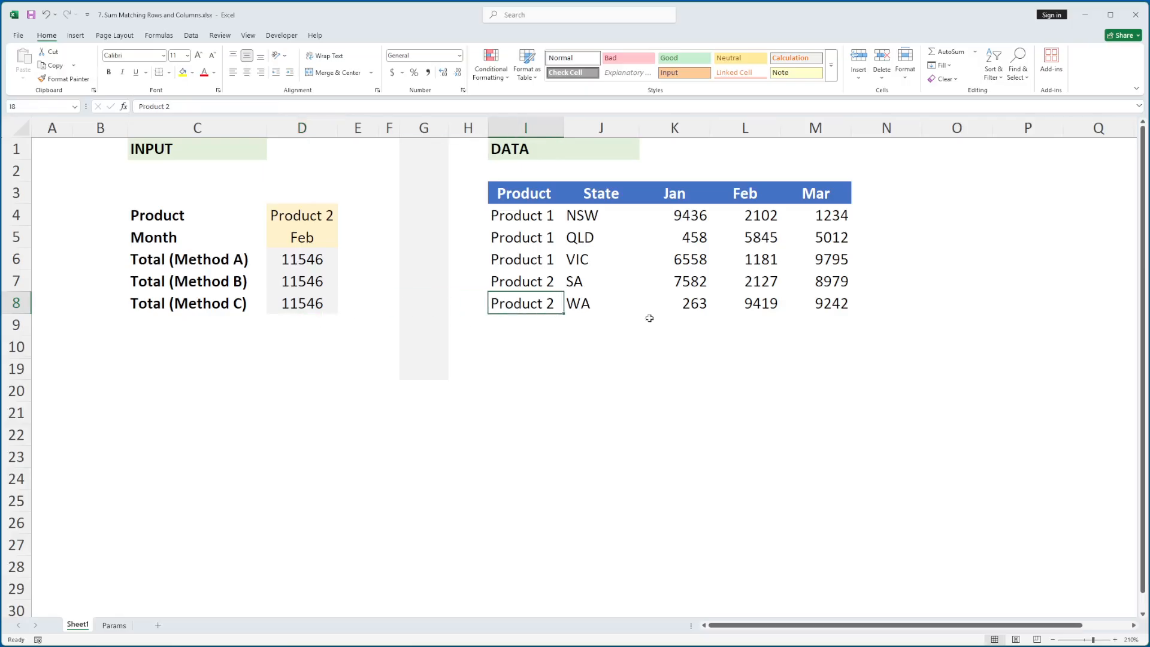
pyautogui.keyDown('shift'); pyautogui.click(837, 303); pyautogui.keyUp('shift')
pyautogui.hotkey('ctrl', 'c')
pyautogui.press('Down')
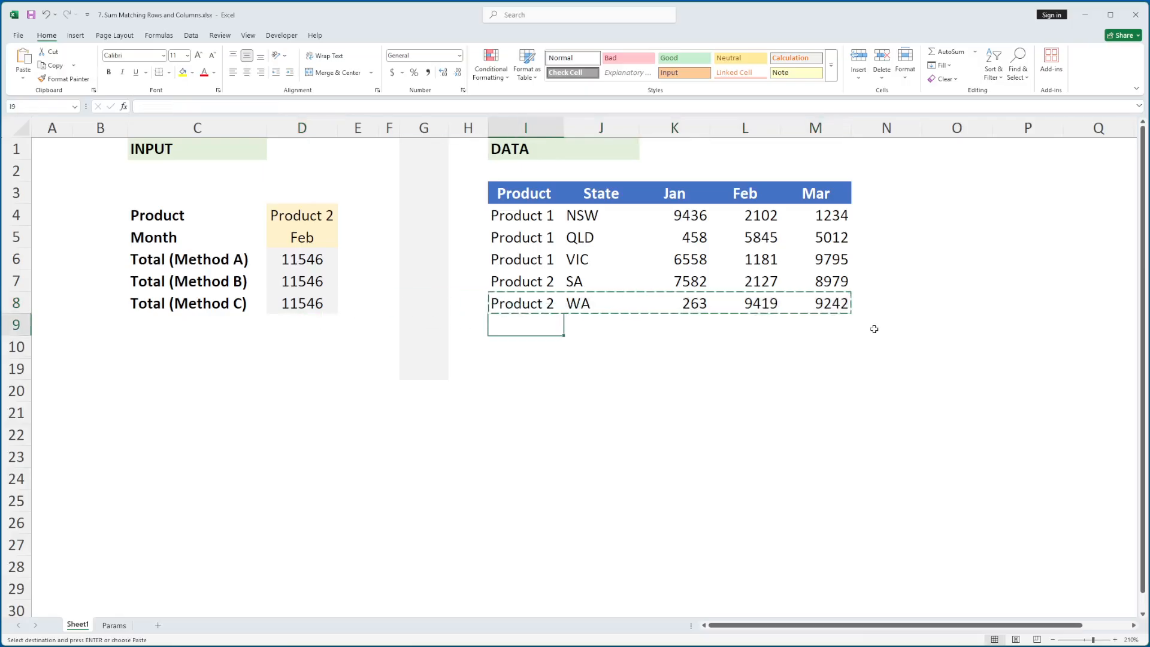
pyautogui.hotkey('ctrl', 'v')
pyautogui.press('Escape')
pyautogui.press('Right')
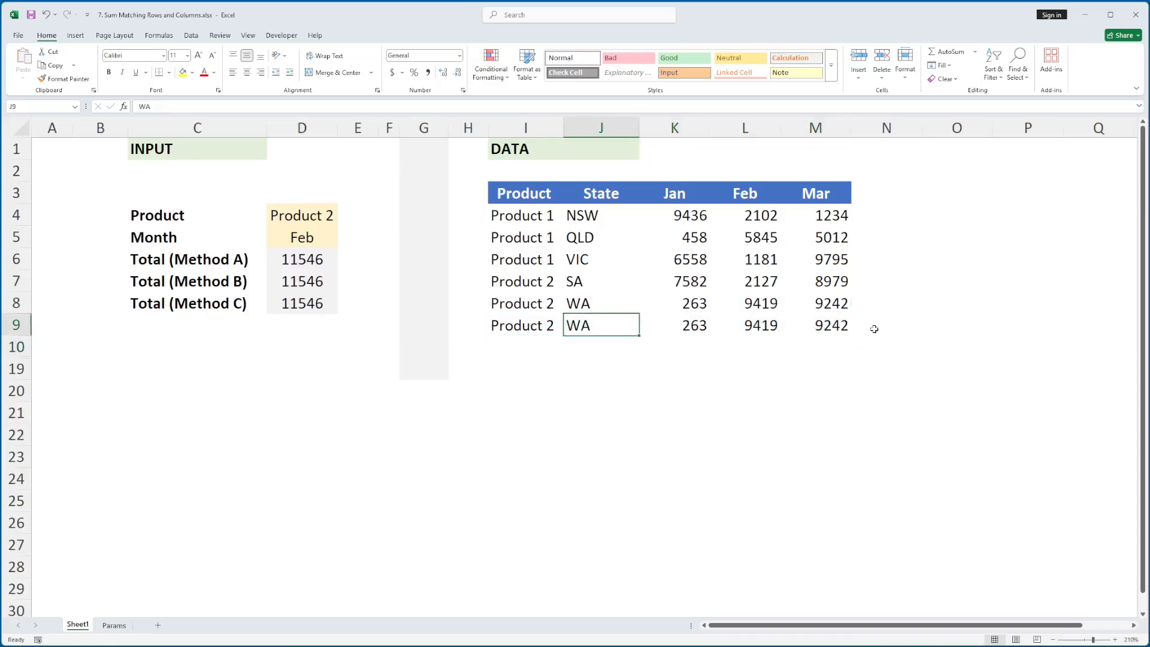
pyautogui.write('QLD')
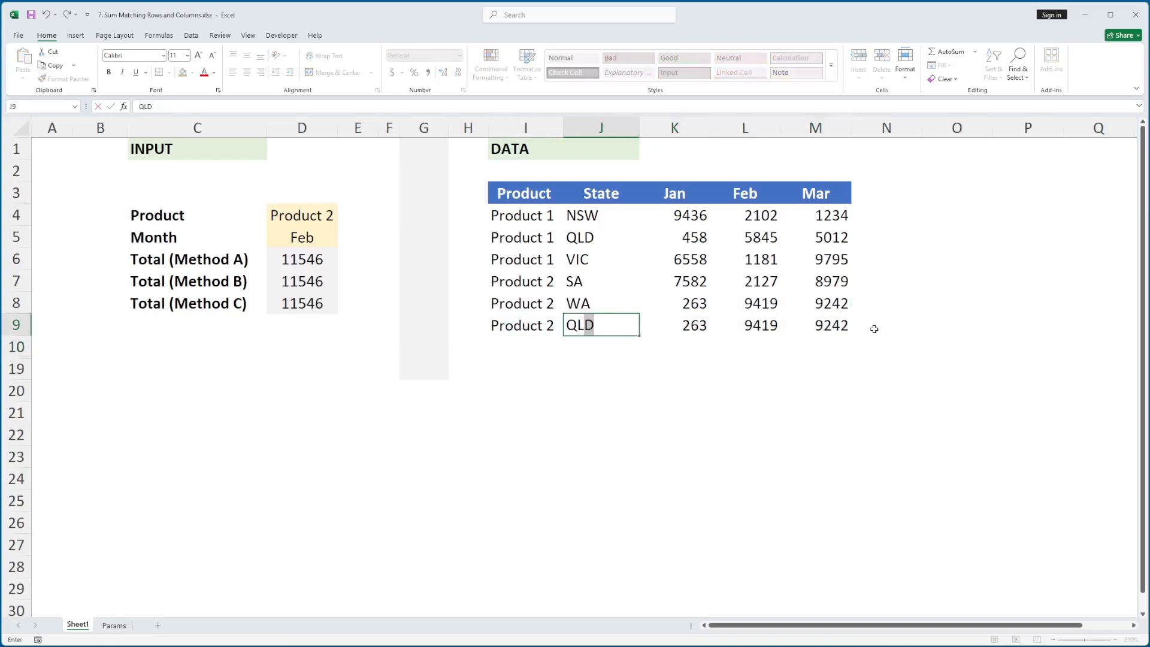
pyautogui.press('Tab')
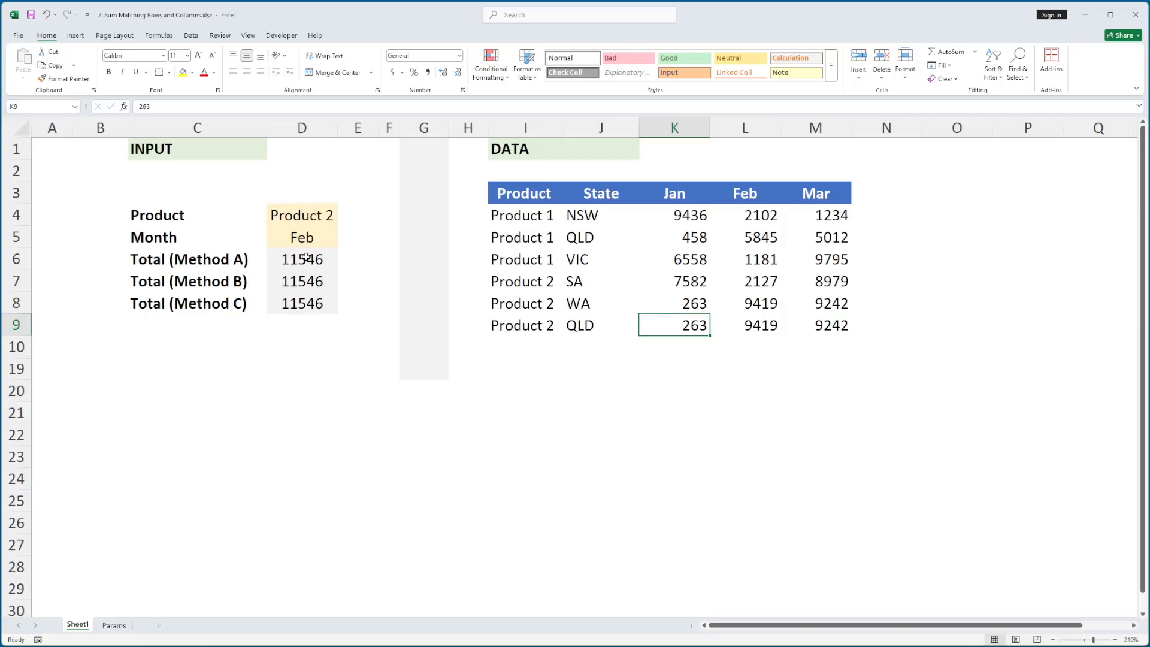
# Check the totals in D6:D8 and the ranges used by the Method A formula in D6 against the added row
pyautogui.moveTo(306, 257); pyautogui.dragTo(307, 302)
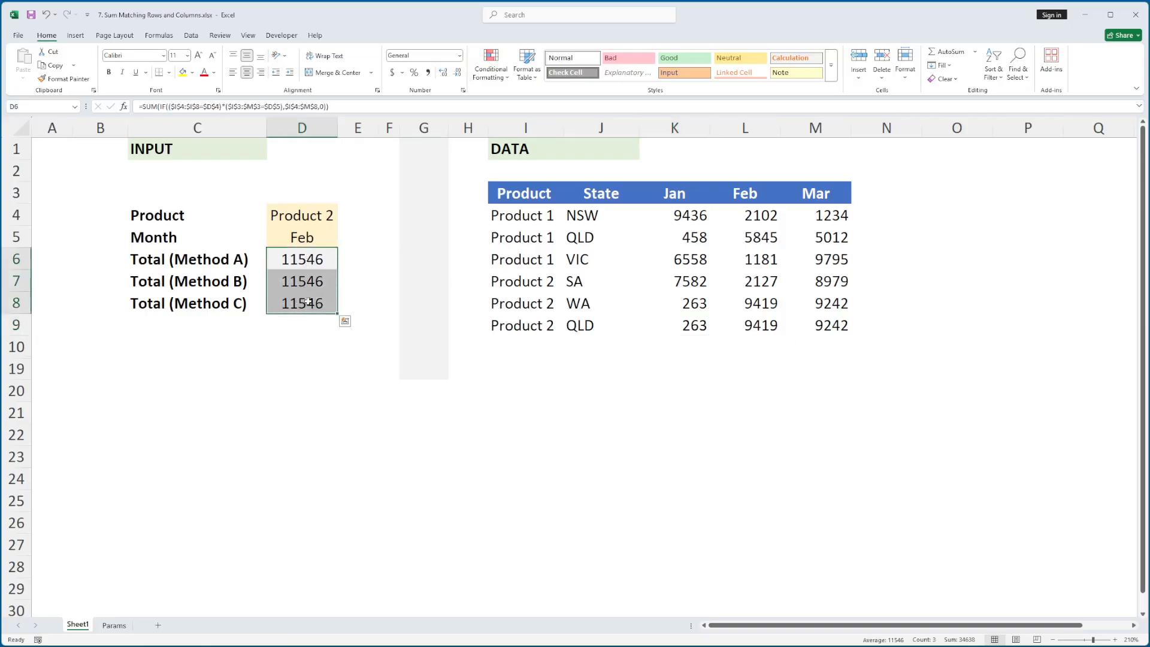
pyautogui.click(334, 266)
pyautogui.press('F2')
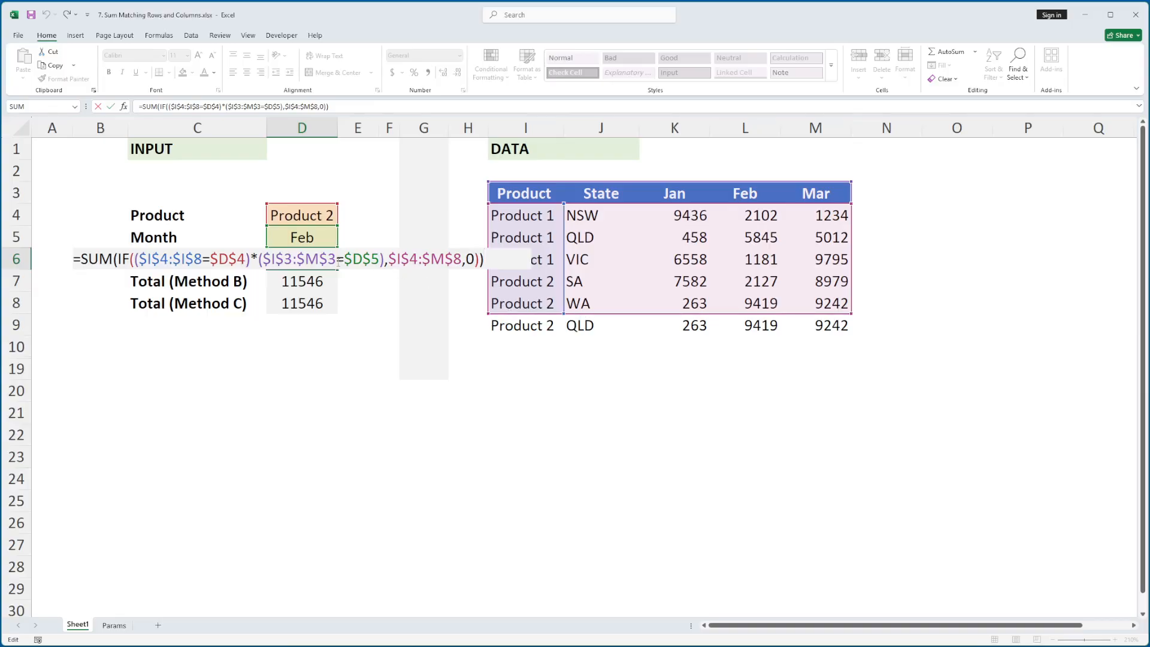
pyautogui.hotkey('ctrl', 'Return')
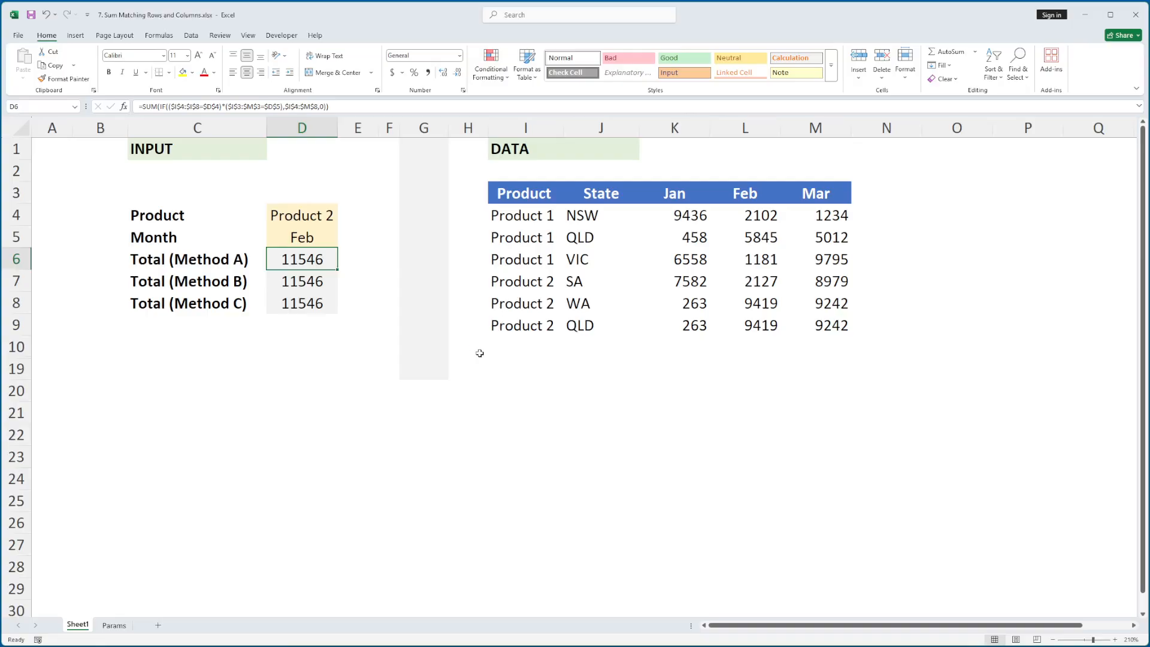
# Unhide the rows between row 10 and row 19
pyautogui.moveTo(16, 346); pyautogui.dragTo(16, 368)
pyautogui.rightClick(18, 368)
pyautogui.click(55, 567)
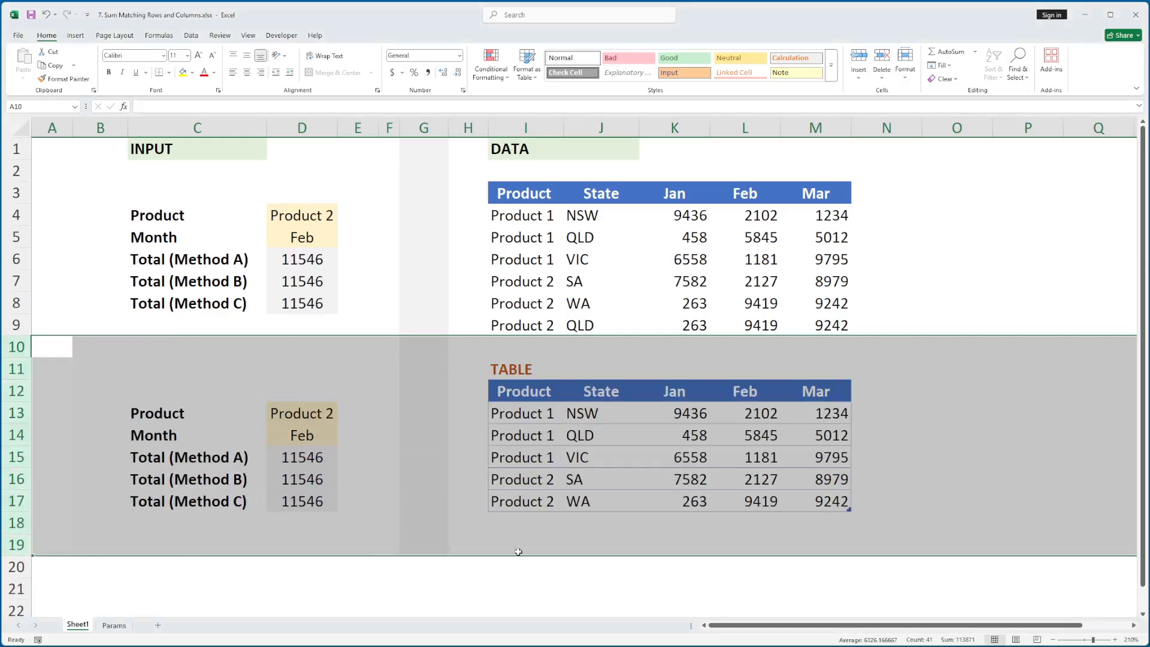
pyautogui.click(601, 435)
# Review the data body I13:M17 of the table and open its Method A formula in D15
pyautogui.moveTo(524, 414); pyautogui.dragTo(816, 509)
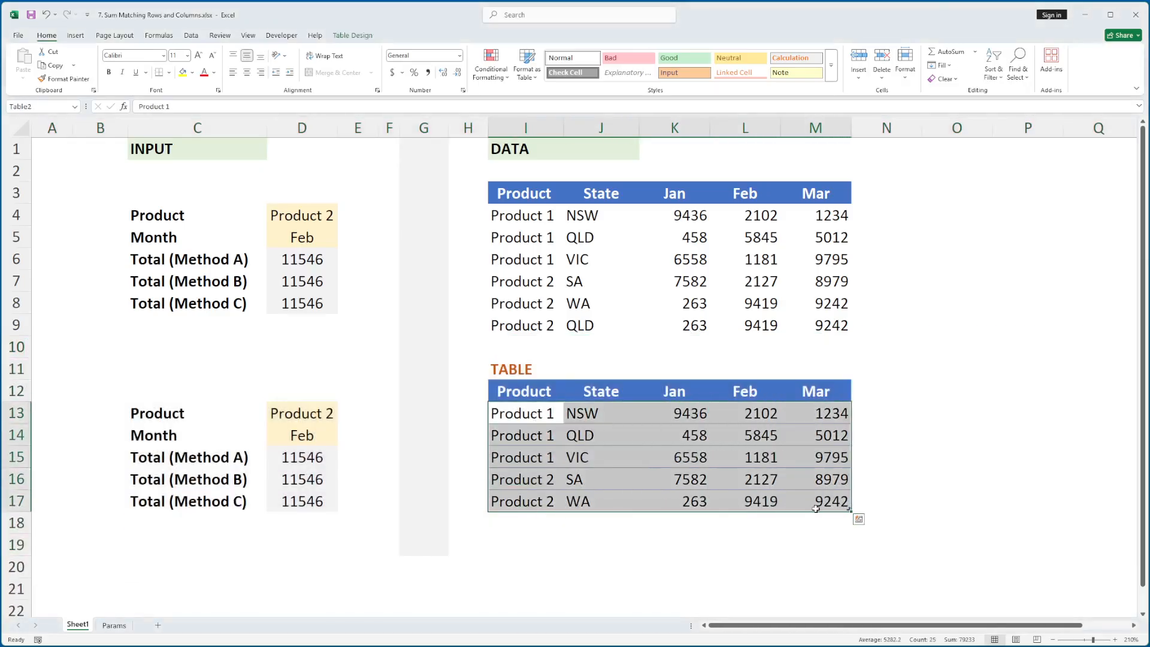
pyautogui.click(517, 440)
pyautogui.click(314, 461)
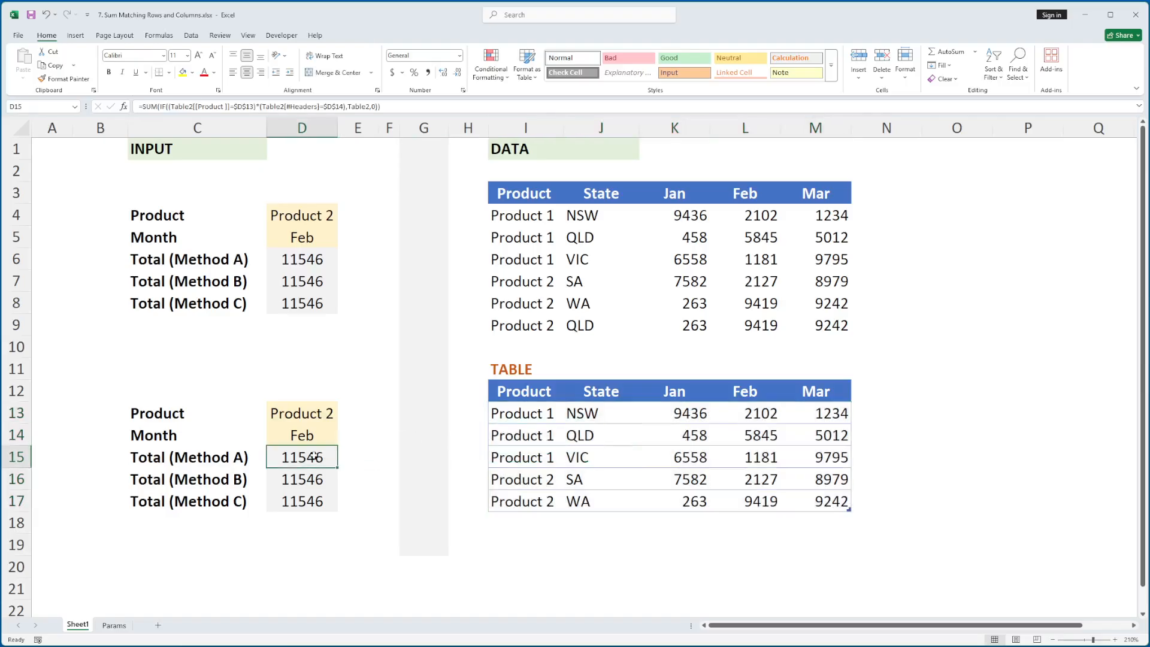
pyautogui.press('F2')
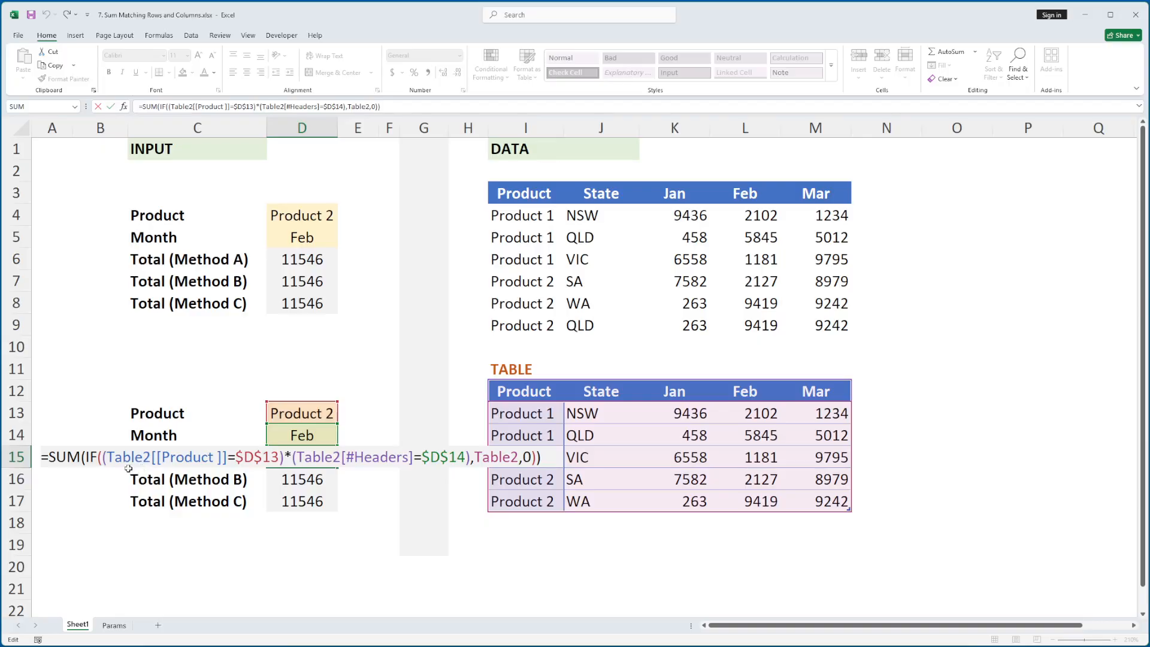
# Examine the product column, headers and Table2 references in the D15 Method A formula, re-picking I13:I17 as the product range, without keeping edits
pyautogui.click(111, 458)
pyautogui.moveTo(110, 459); pyautogui.dragTo(228, 459)
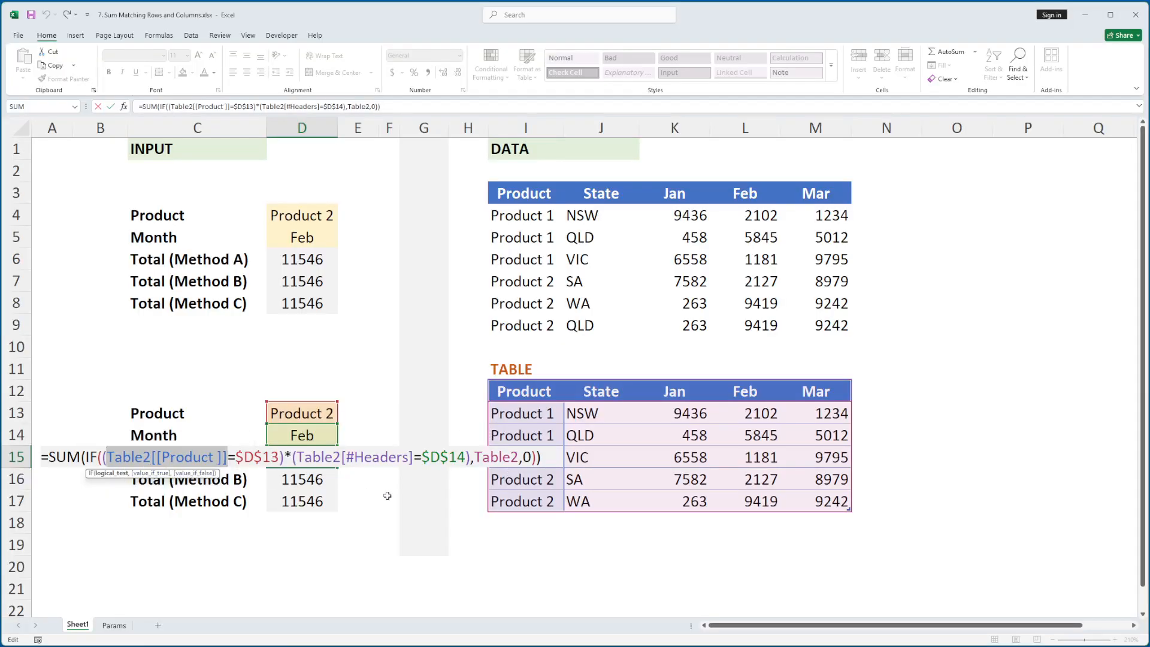
pyautogui.press('BackSpace')
pyautogui.moveTo(516, 415); pyautogui.dragTo(505, 497)
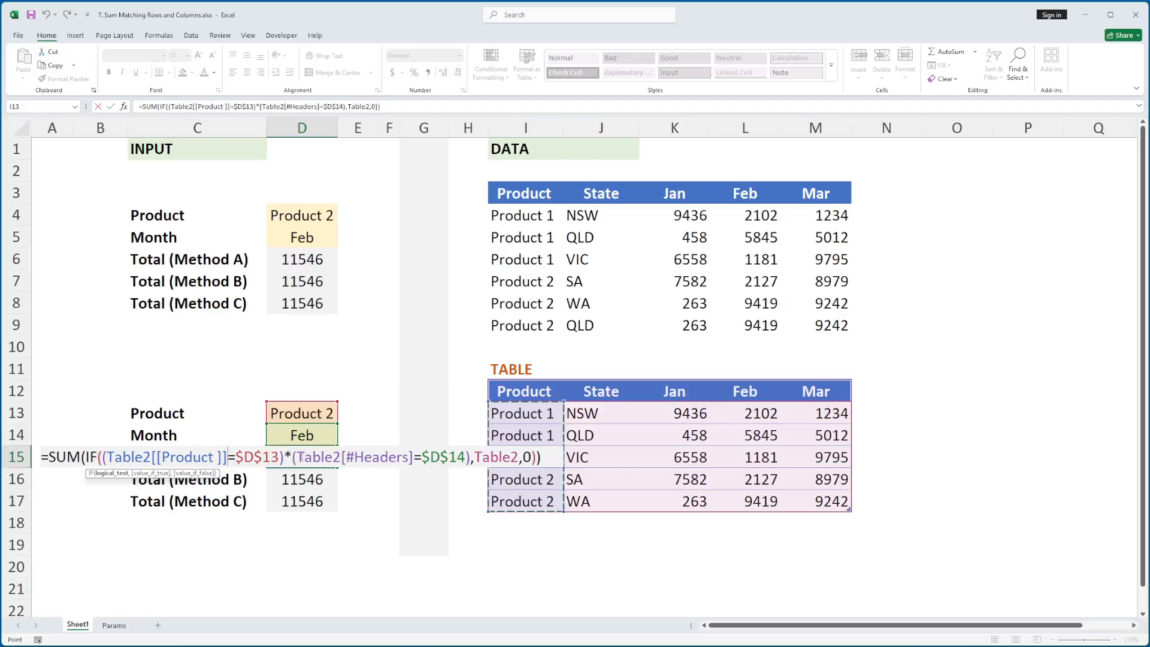
pyautogui.moveTo(299, 458); pyautogui.dragTo(416, 459)
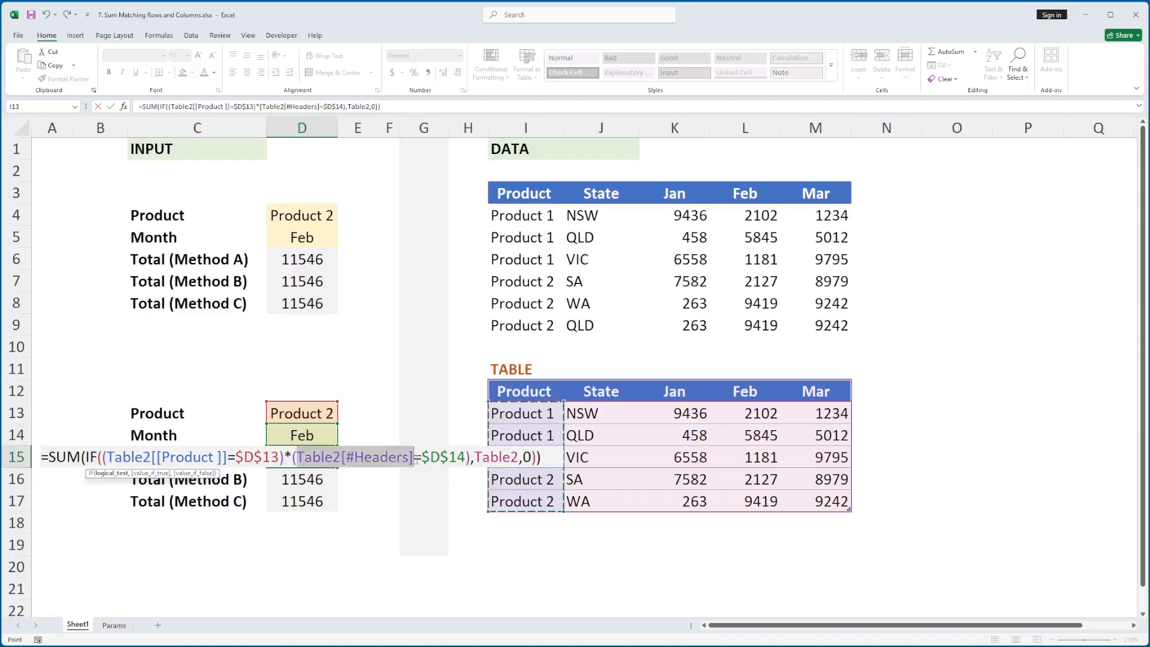
pyautogui.click(491, 457)
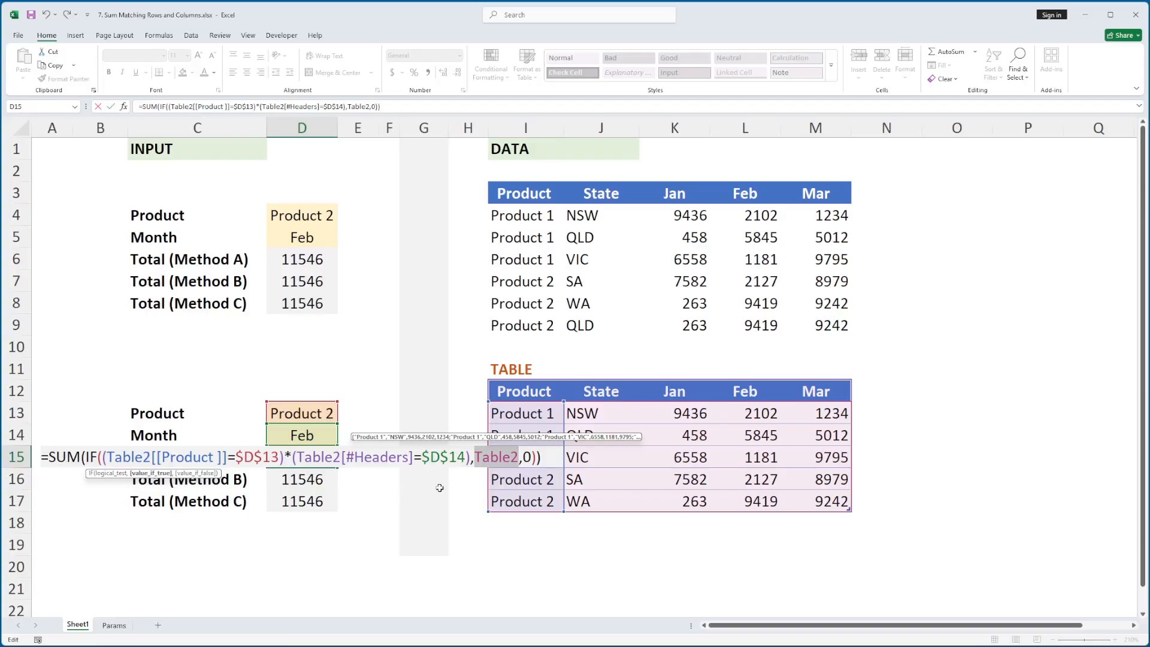
pyautogui.press('Escape')
# Examine the Table2, product column and headers references in the nested FILTER formula of Method B in D16
pyautogui.press('Down')
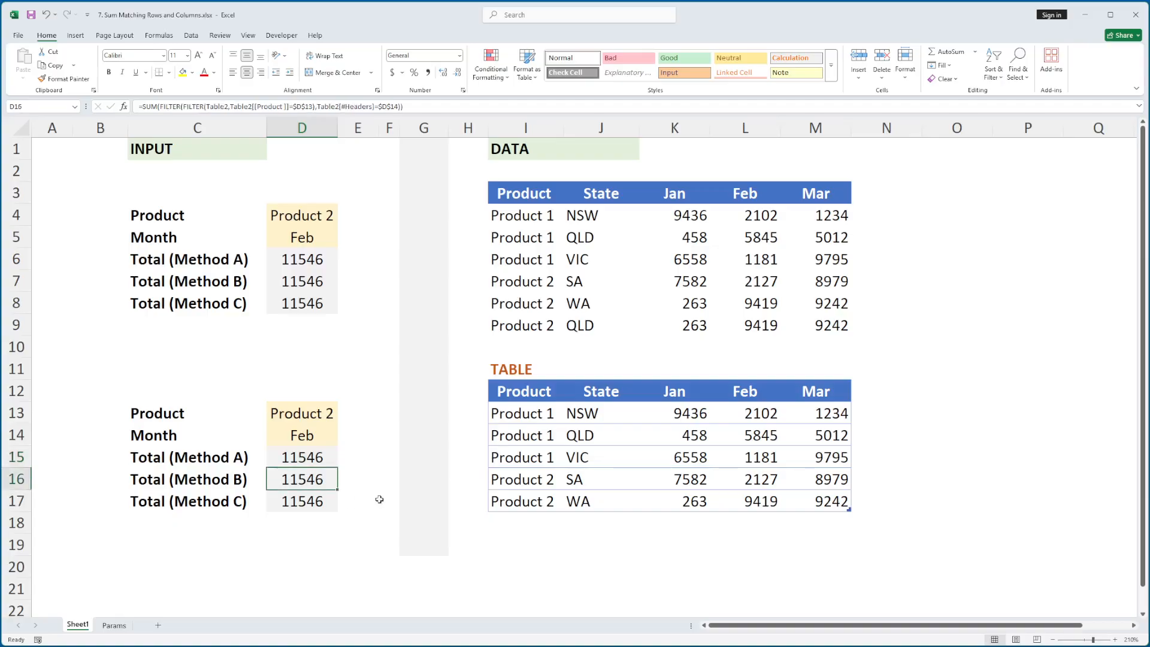
pyautogui.press('F2')
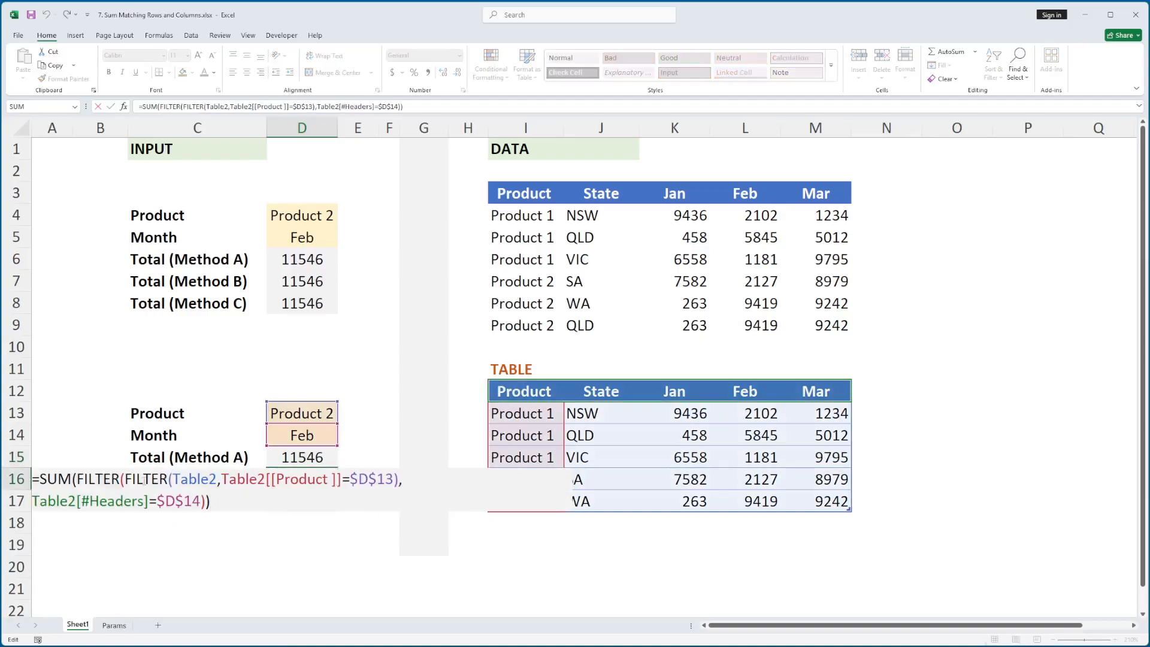
pyautogui.doubleClick(190, 479)
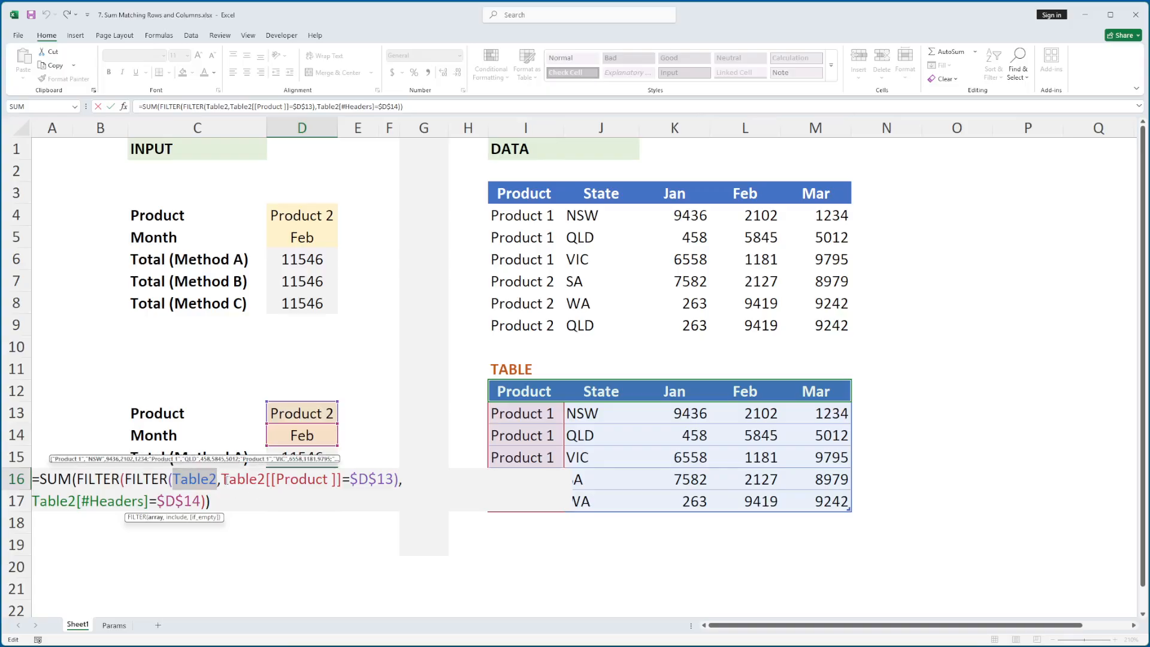
pyautogui.moveTo(225, 480); pyautogui.dragTo(343, 481)
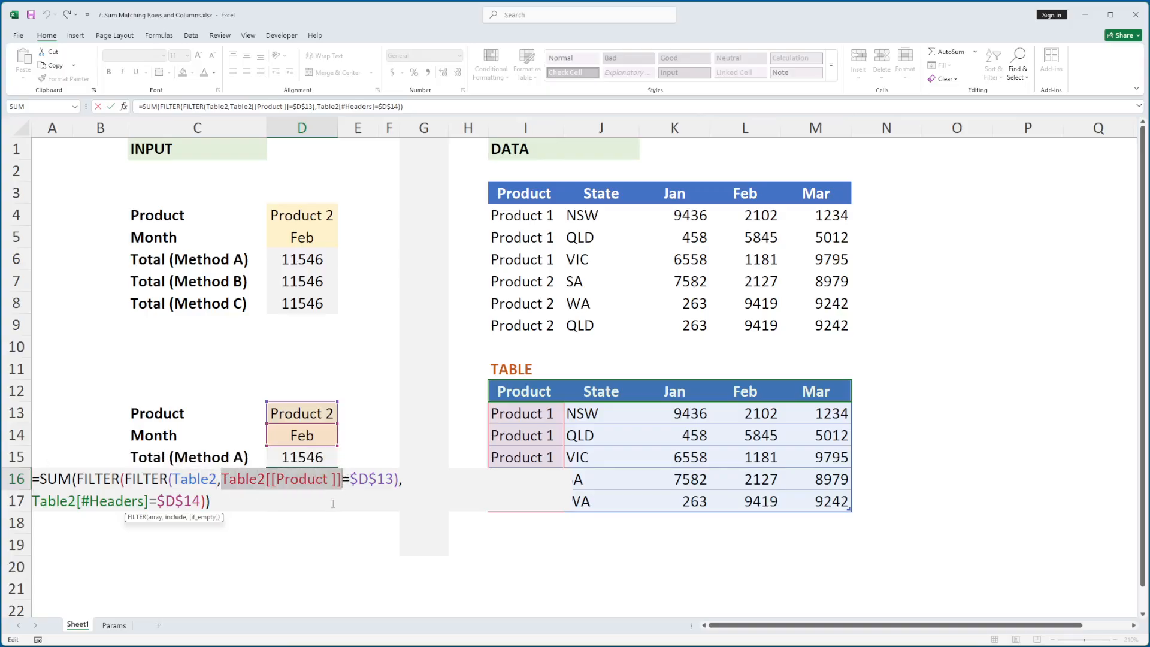
pyautogui.click(17, 502)
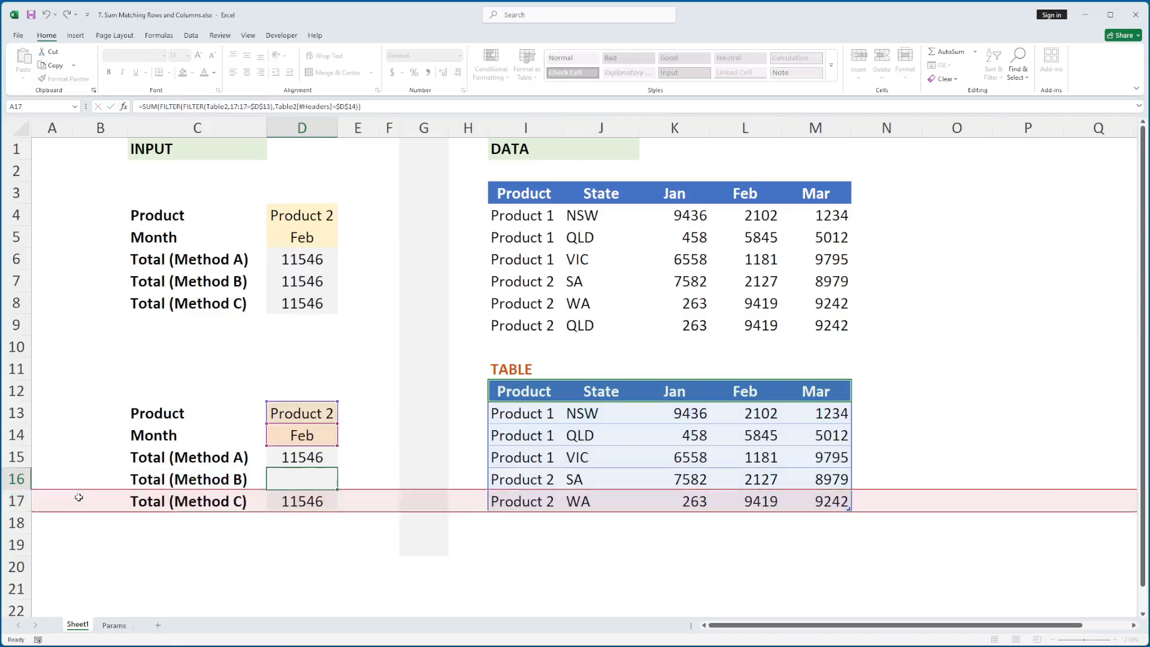
pyautogui.press('Escape')
pyautogui.press('F2')
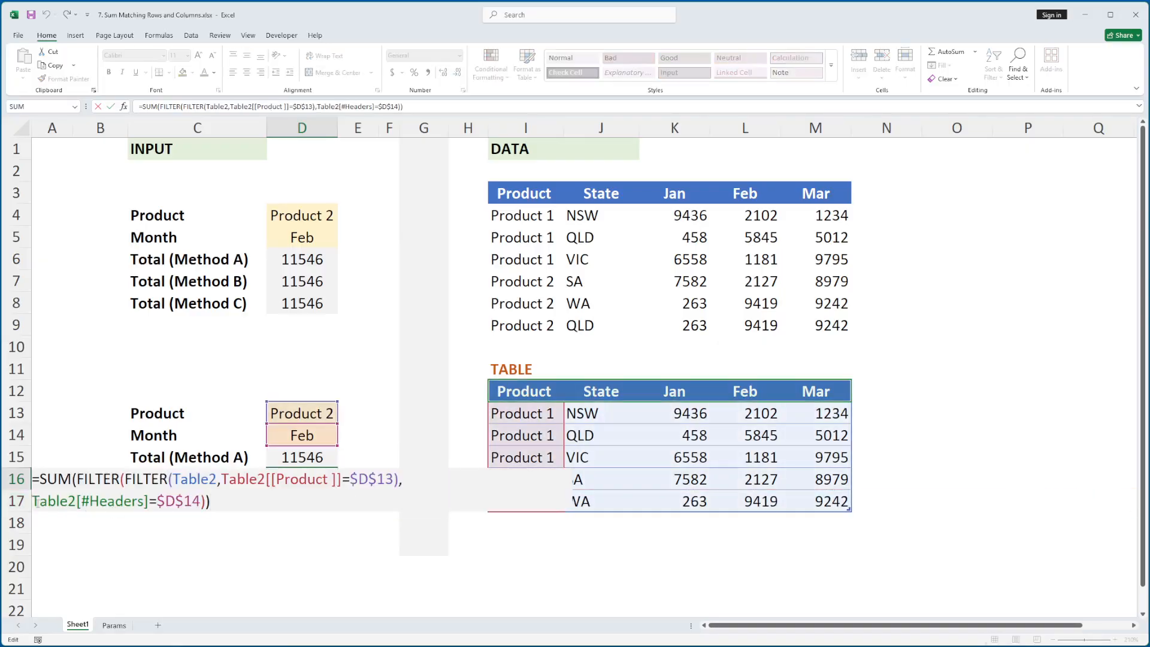
pyautogui.moveTo(34, 501); pyautogui.dragTo(149, 502)
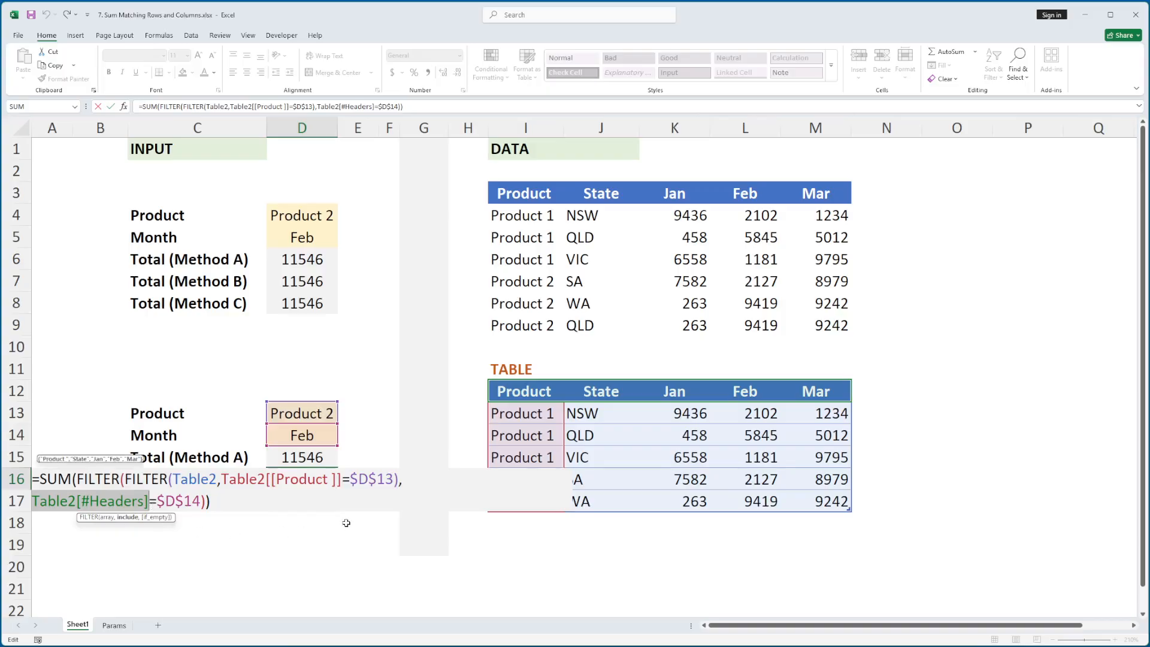
pyautogui.press('Escape')
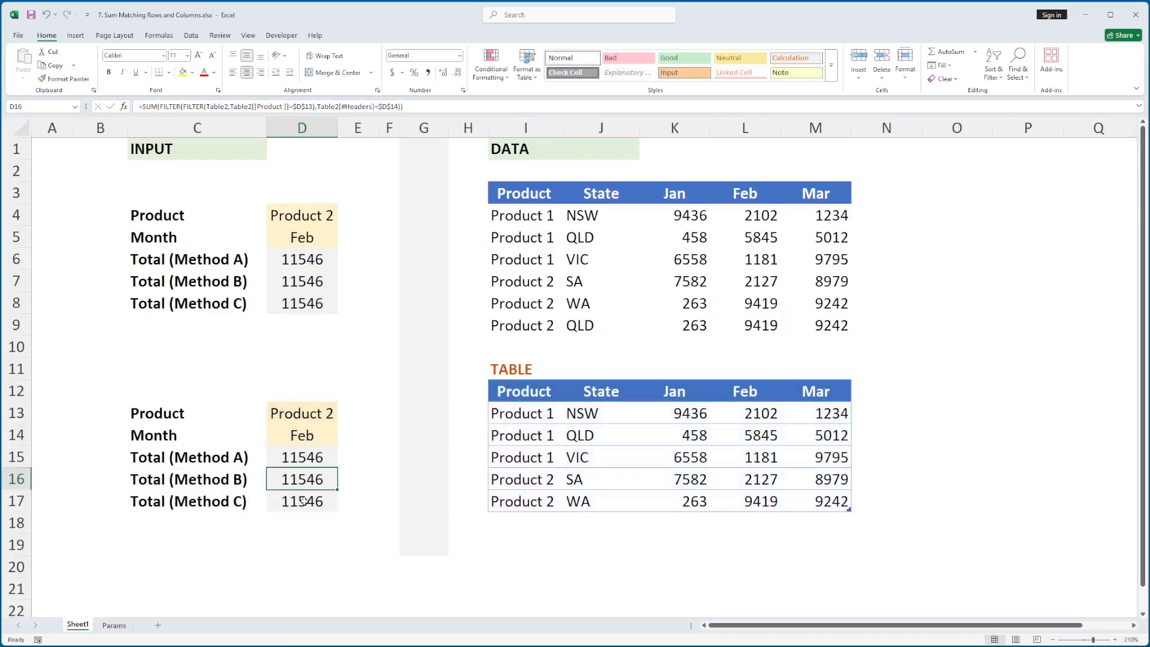
# Examine the product column, headers and Table2 references in the SUMPRODUCT formula of Method C in D17
pyautogui.click(309, 502)
pyautogui.press('F2')
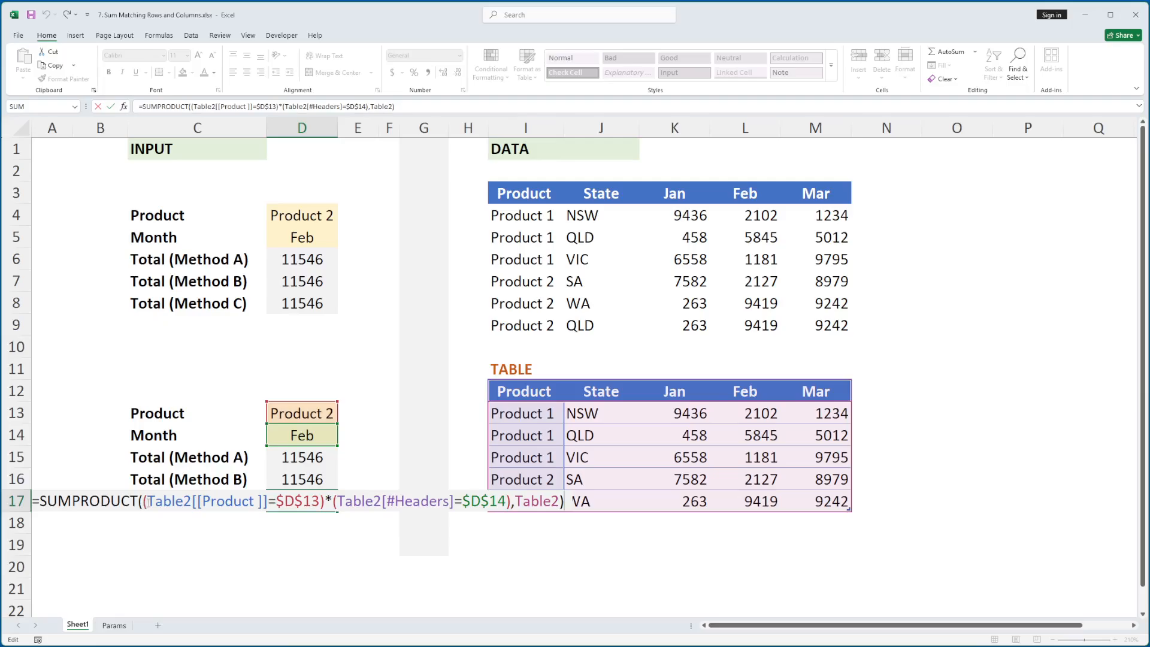
pyautogui.moveTo(143, 502); pyautogui.dragTo(269, 502)
pyautogui.moveTo(337, 502); pyautogui.dragTo(456, 500)
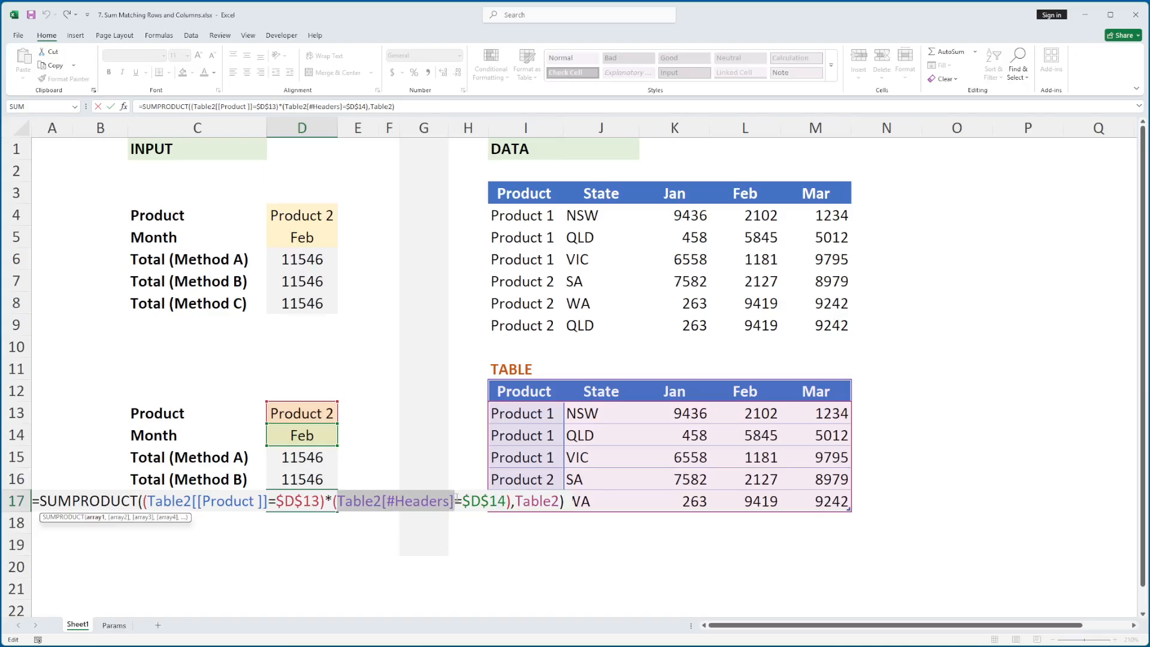
pyautogui.doubleClick(527, 501)
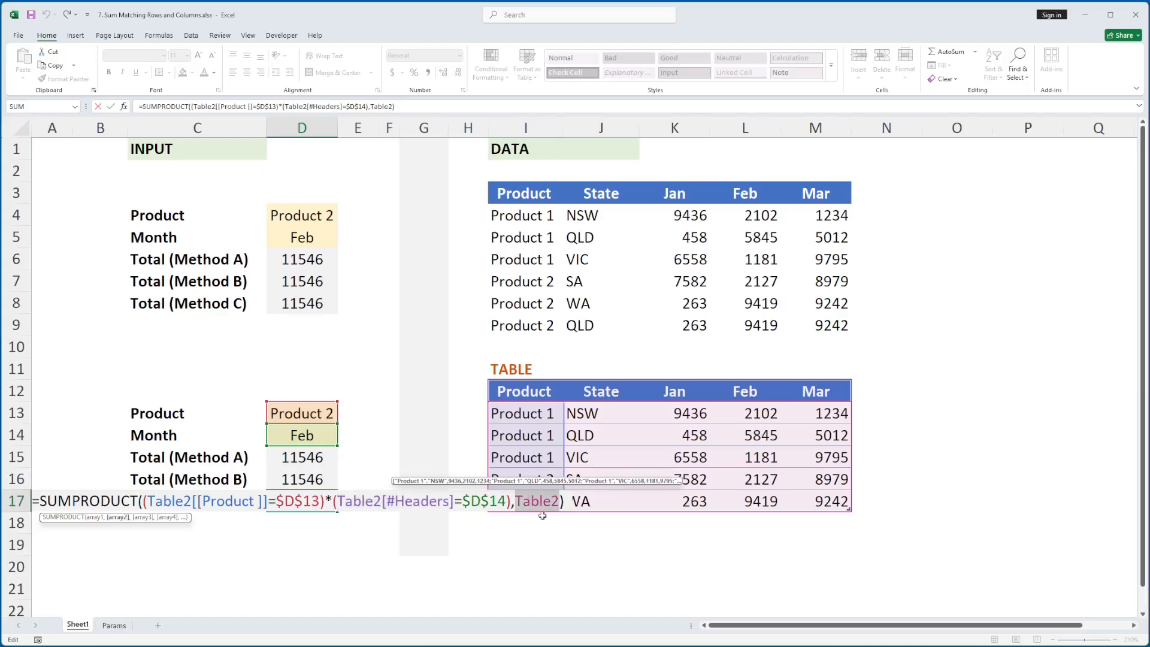
pyautogui.press('Escape')
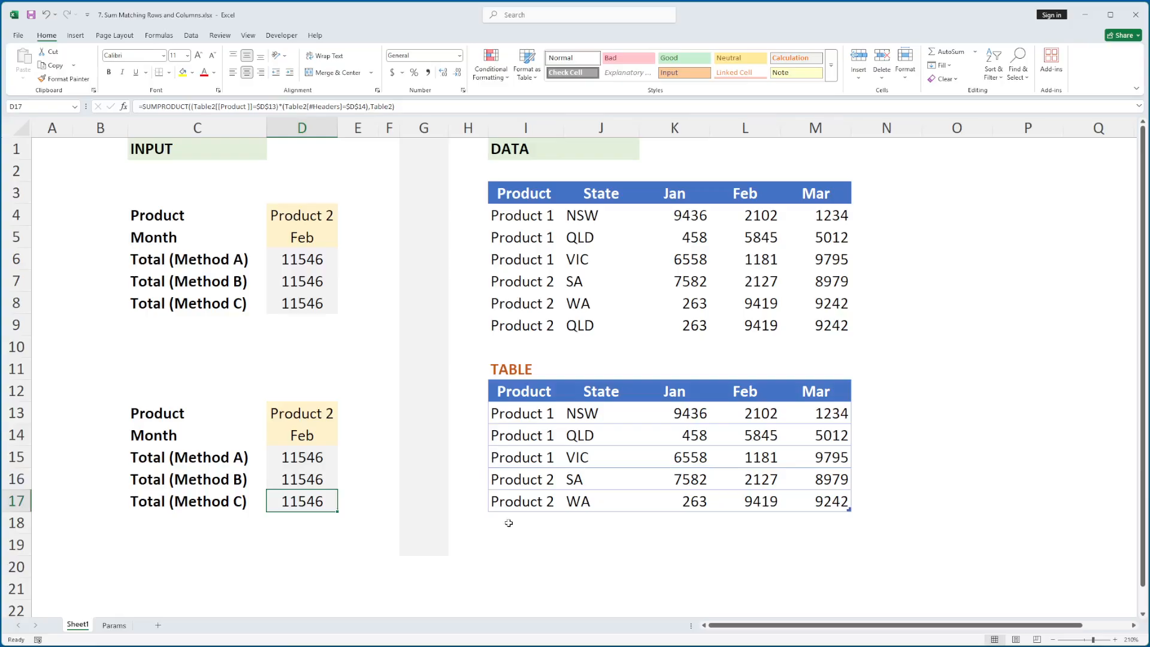
# Add a row to the table directly below its last entry, with Product 2 as the product and QLD as the state
pyautogui.click(514, 517)
pyautogui.write('Prod')
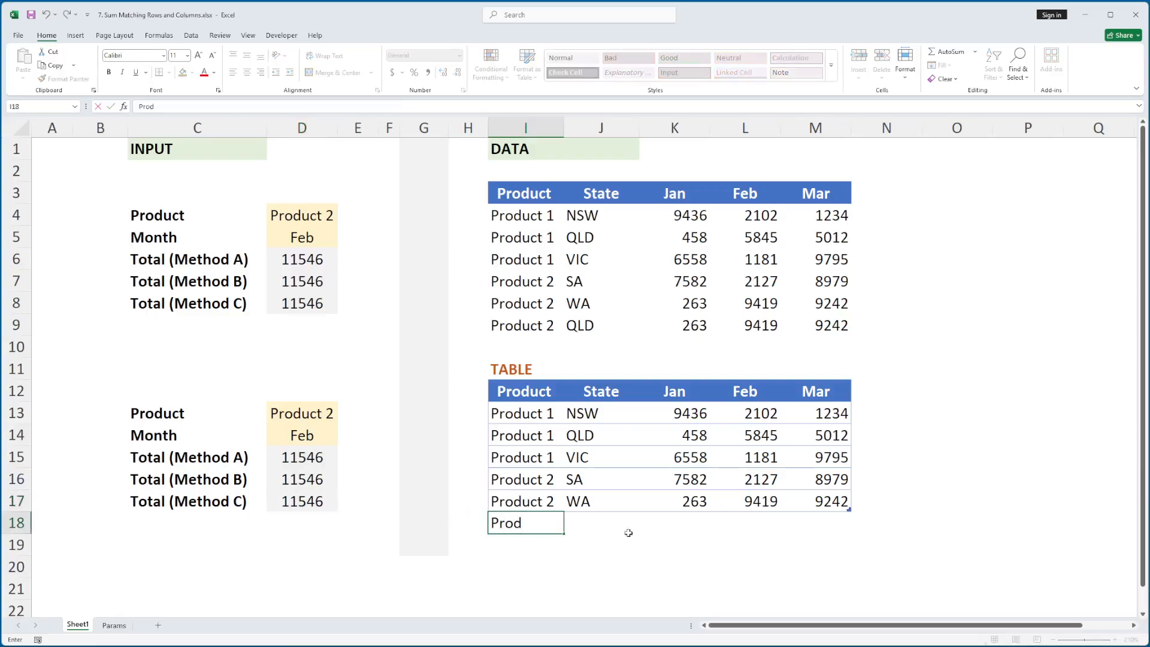
pyautogui.write('uct 2')
pyautogui.press('Tab')
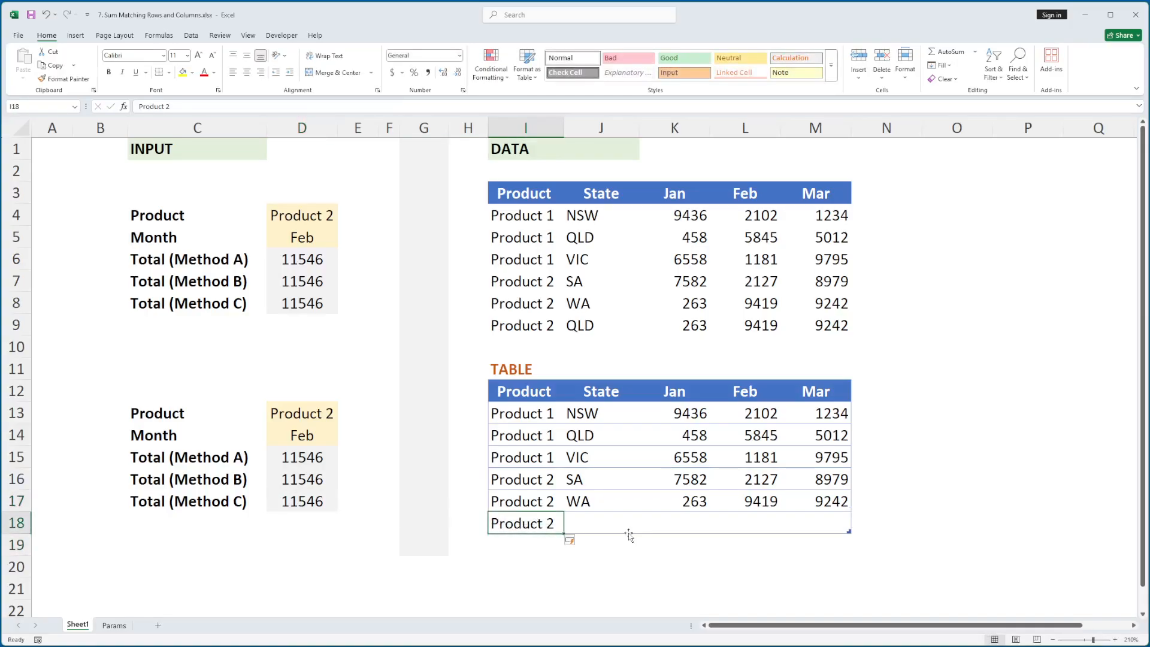
pyautogui.write('QLD')
pyautogui.press('Tab')
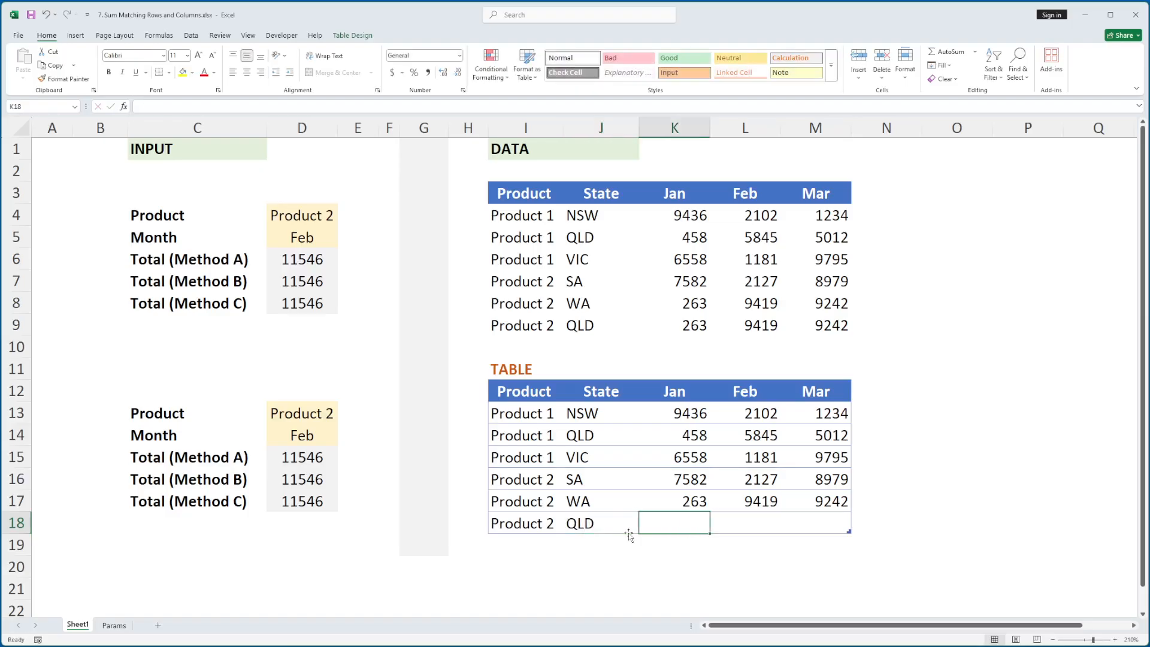
# Fill row 18 of the table with 111 for Jan, 22 for Feb and 333 for Mar
pyautogui.write('111')
pyautogui.press('Tab')
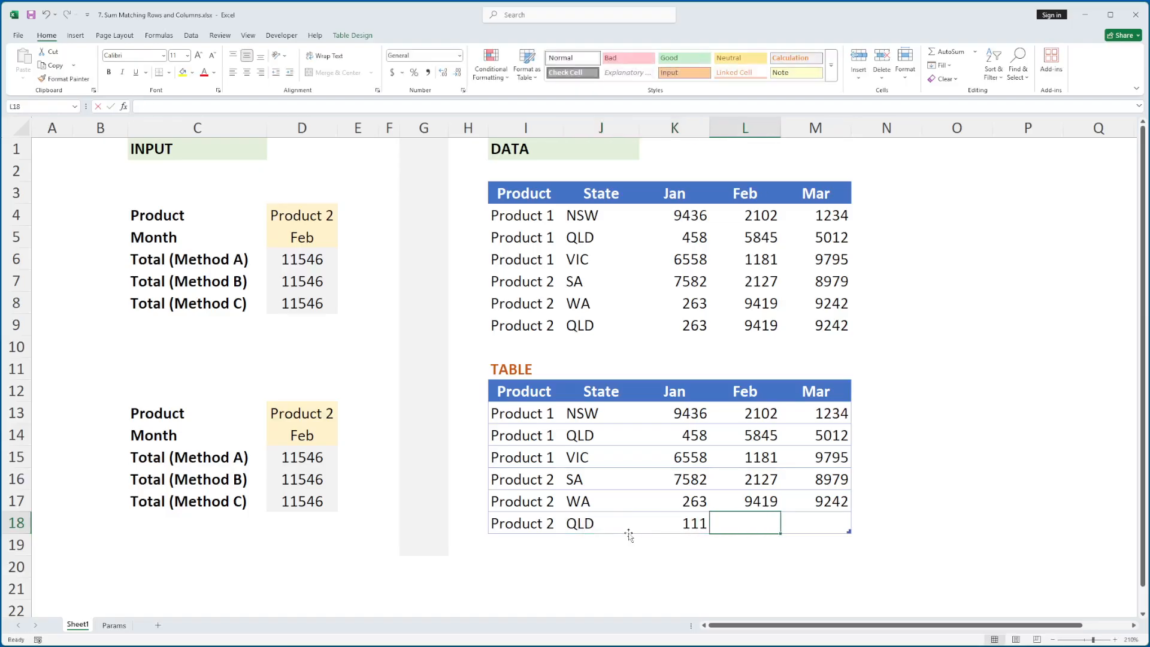
pyautogui.write('22')
pyautogui.press('Tab')
pyautogui.press('Left')
pyautogui.press('Tab')
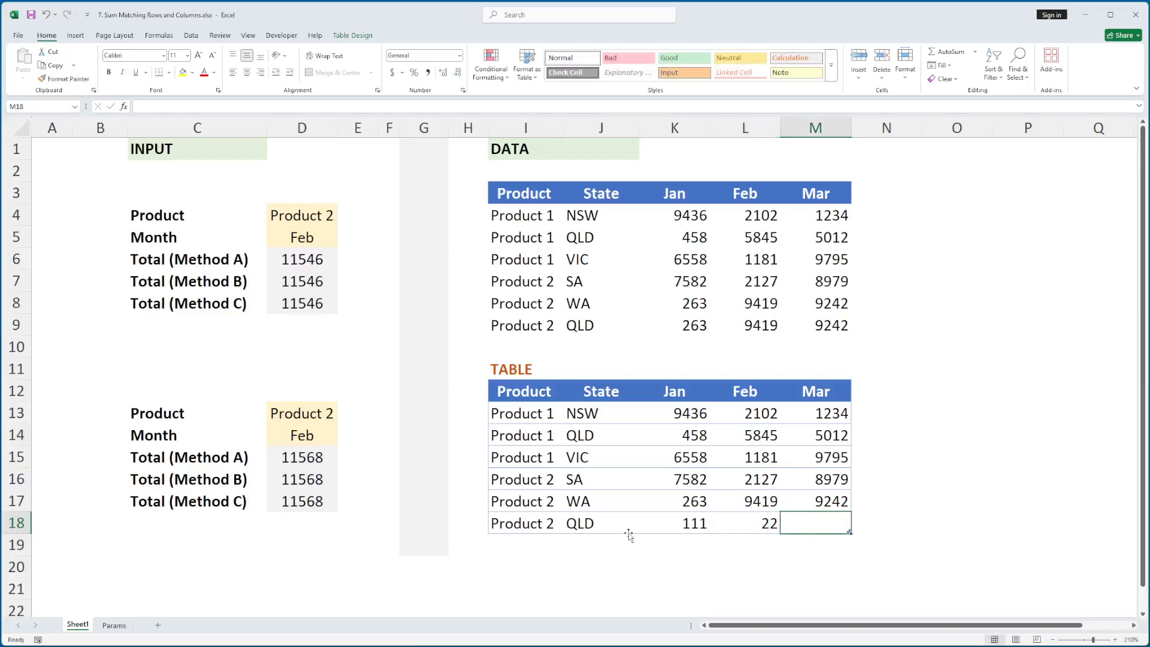
pyautogui.write('333')
pyautogui.press('Up')
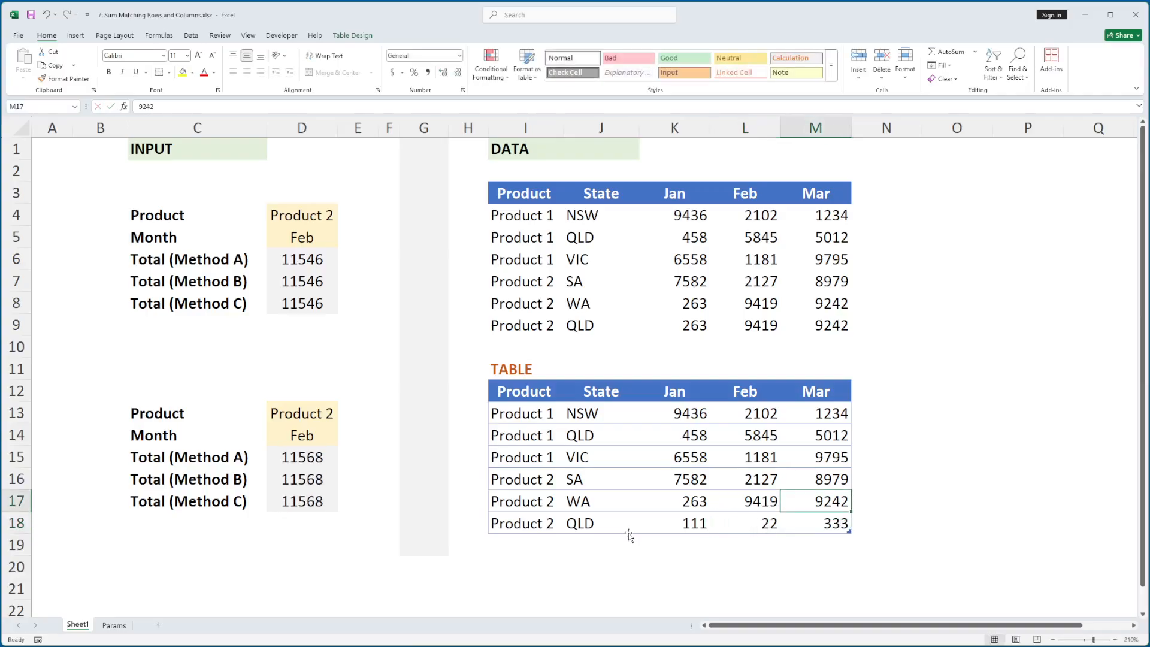
# Compare the table-based total in D15 with the range-based total in D8 and the added Feb value in L18
pyautogui.click(312, 459)
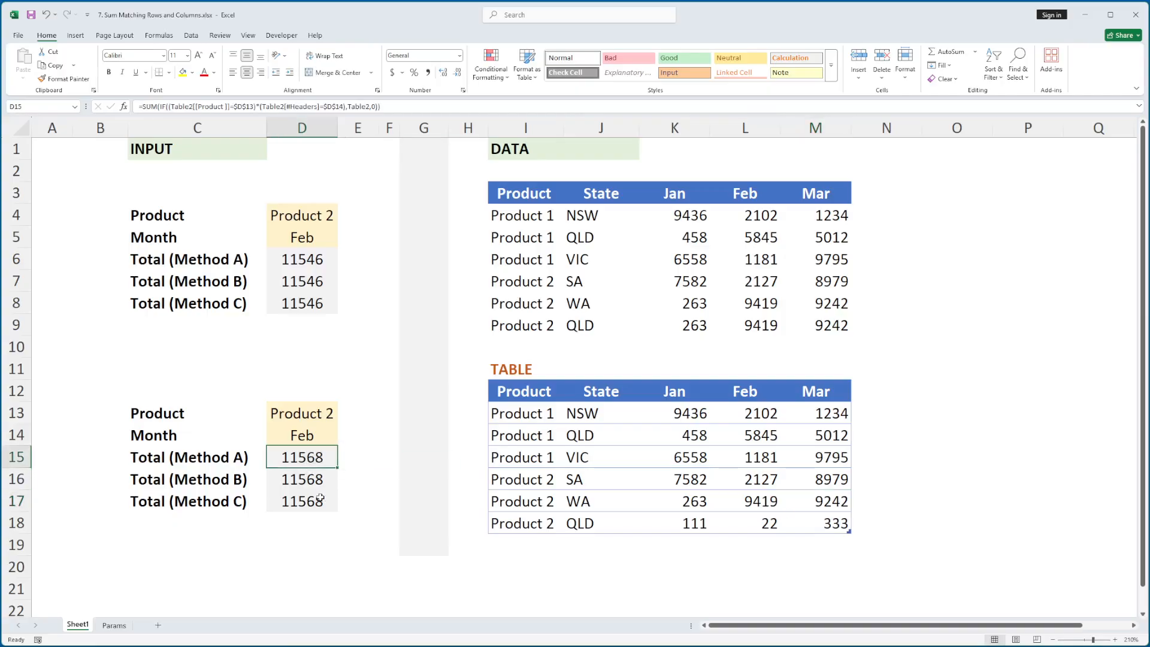
pyautogui.click(312, 309)
pyautogui.click(302, 459)
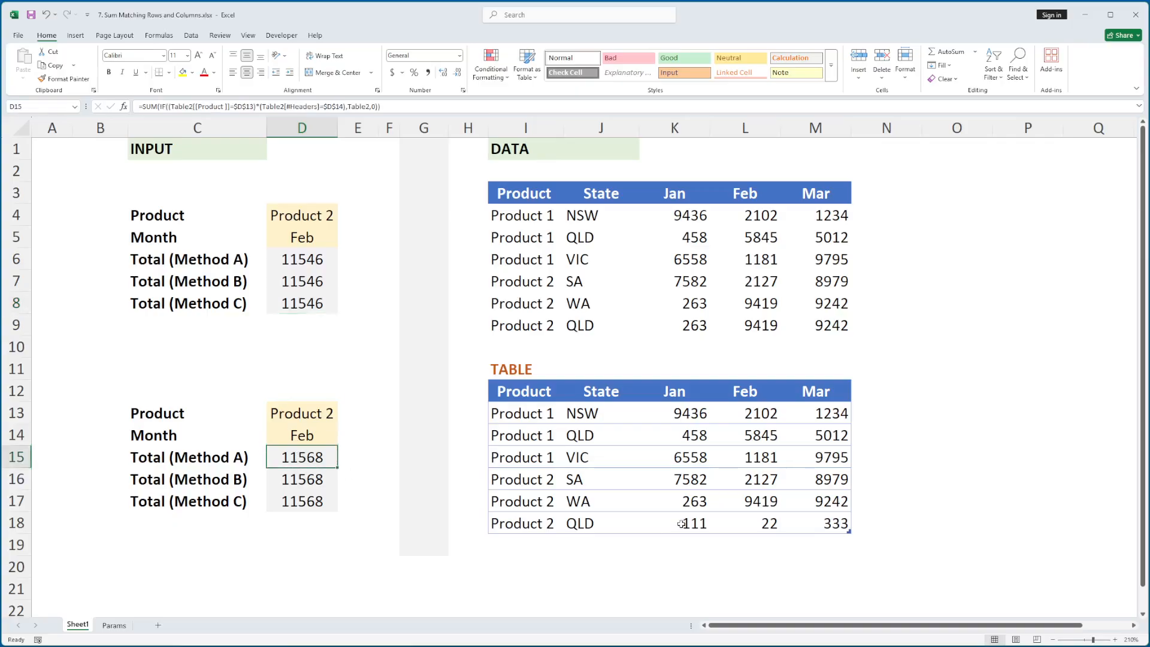
pyautogui.click(753, 523)
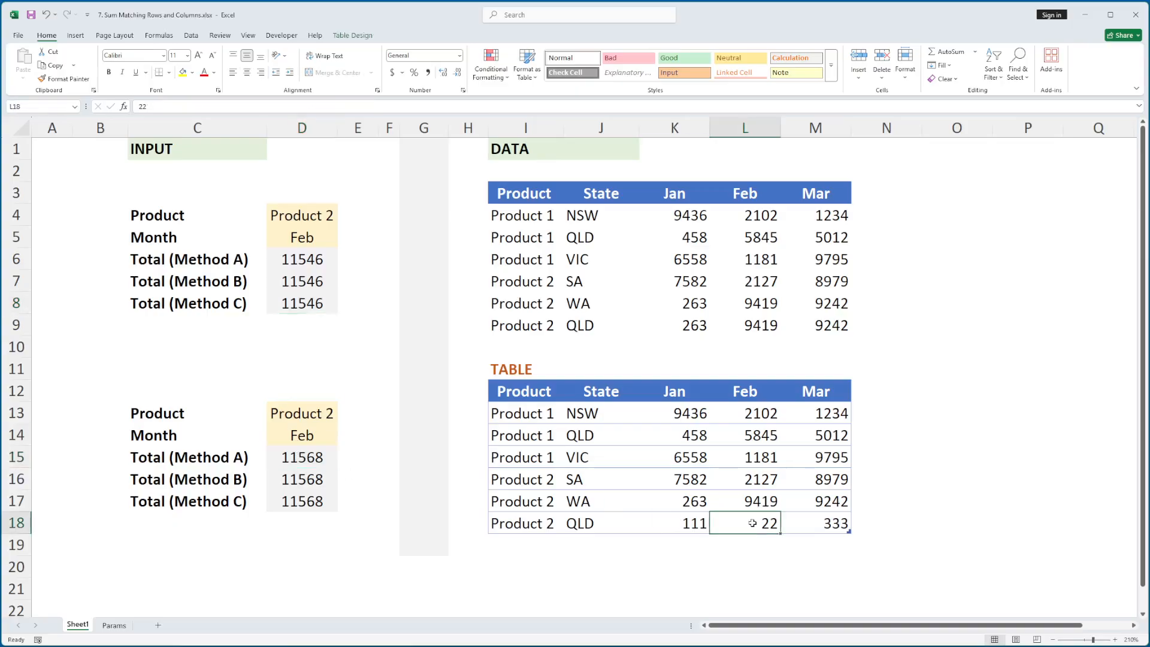
# Add an Apr column to the table beside Mar and enter 1 in each of its cells N13:N18
pyautogui.click(868, 387)
pyautogui.write('Apr')
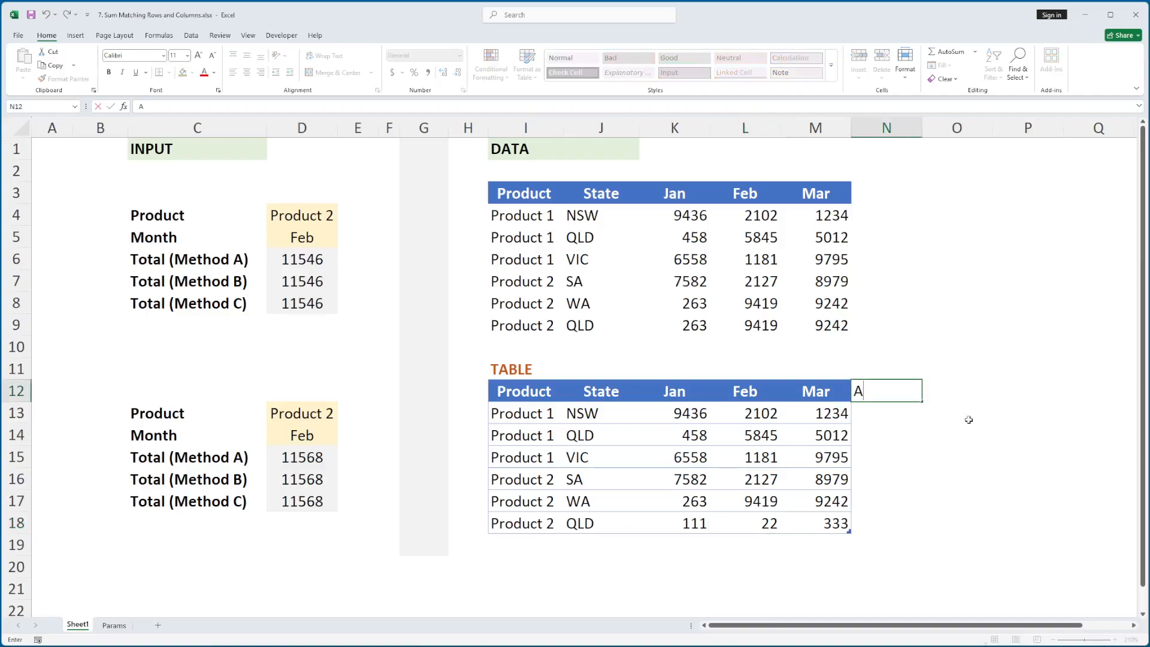
pyautogui.press('Return')
pyautogui.write('1')
pyautogui.press('Return')
pyautogui.write('1')
pyautogui.press('Return')
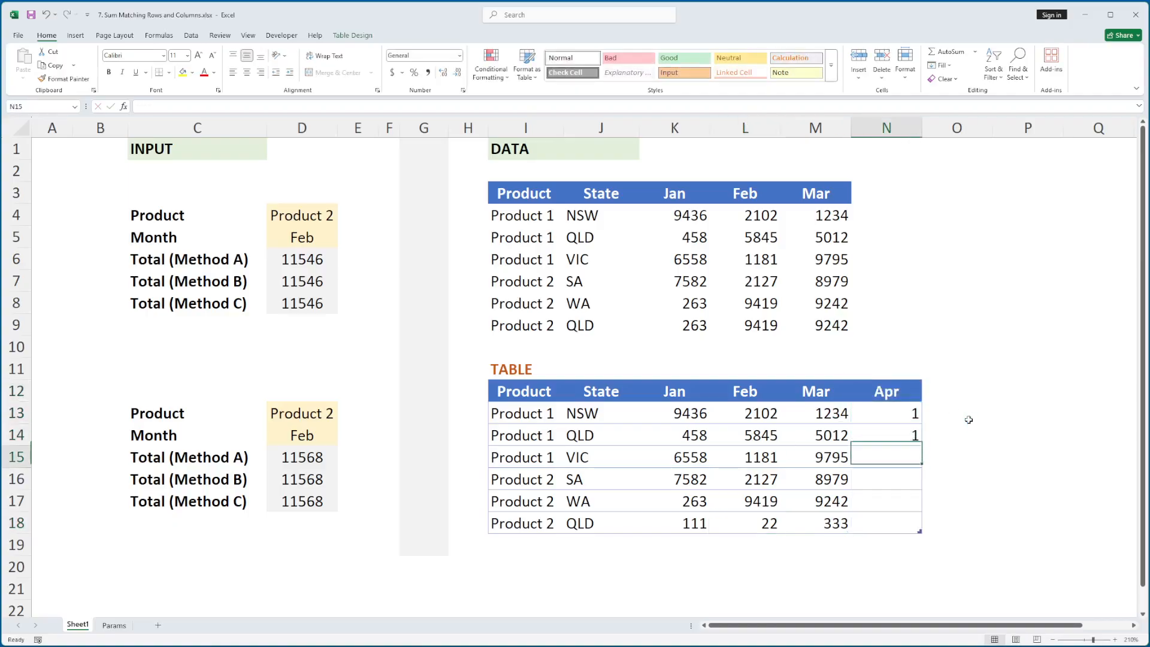
pyautogui.write('1')
pyautogui.hotkey('ctrl', 'Return')
pyautogui.press('Return')
pyautogui.write('1')
pyautogui.press('Return')
pyautogui.write('1')
pyautogui.press('Return')
pyautogui.write('1')
pyautogui.press('Up')
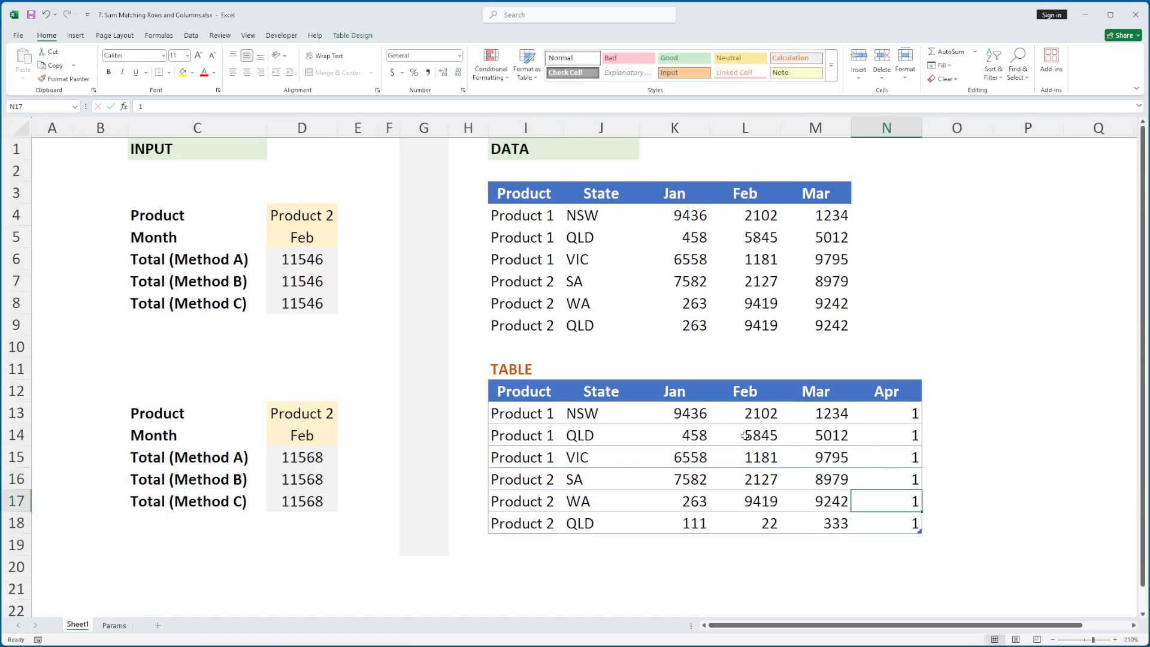
# Set the month in D14 to Apr and check the three method totals in D15:D17
pyautogui.click(317, 432)
pyautogui.click(343, 441)
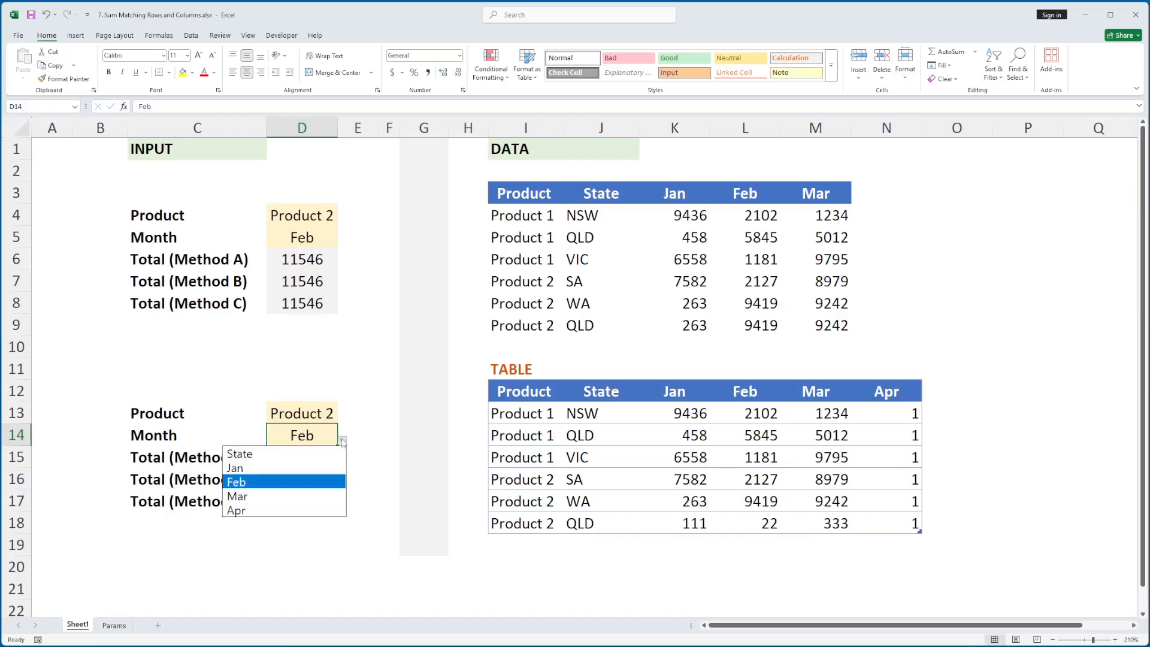
pyautogui.click(281, 511)
pyautogui.moveTo(304, 460); pyautogui.dragTo(313, 504)
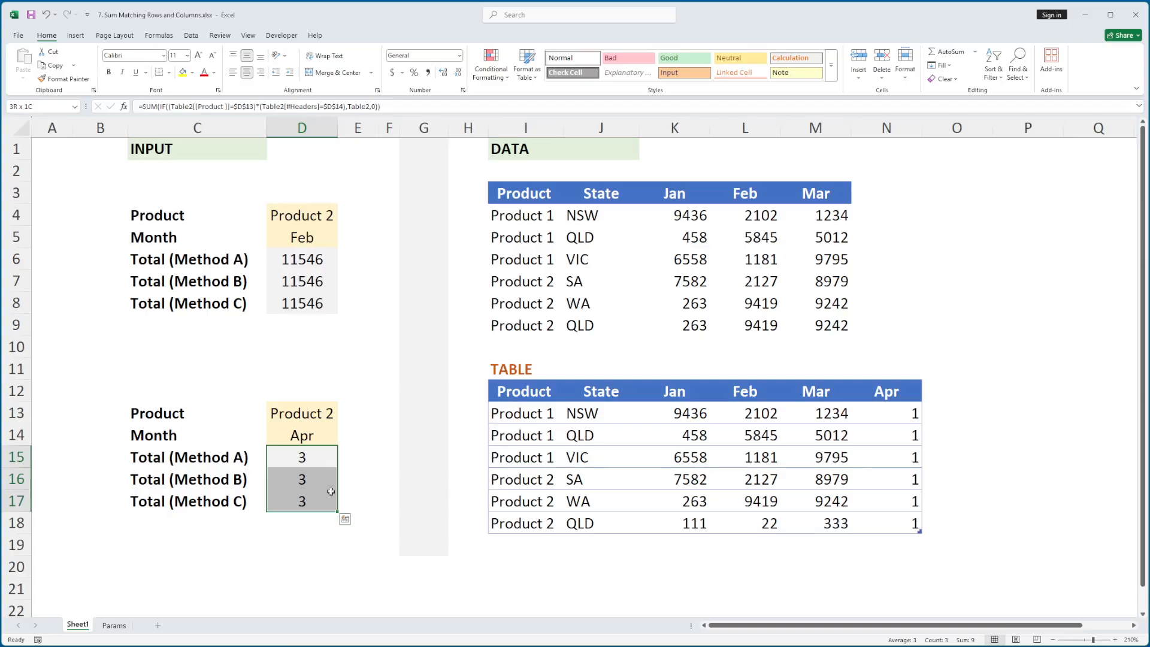
pyautogui.click(366, 461)
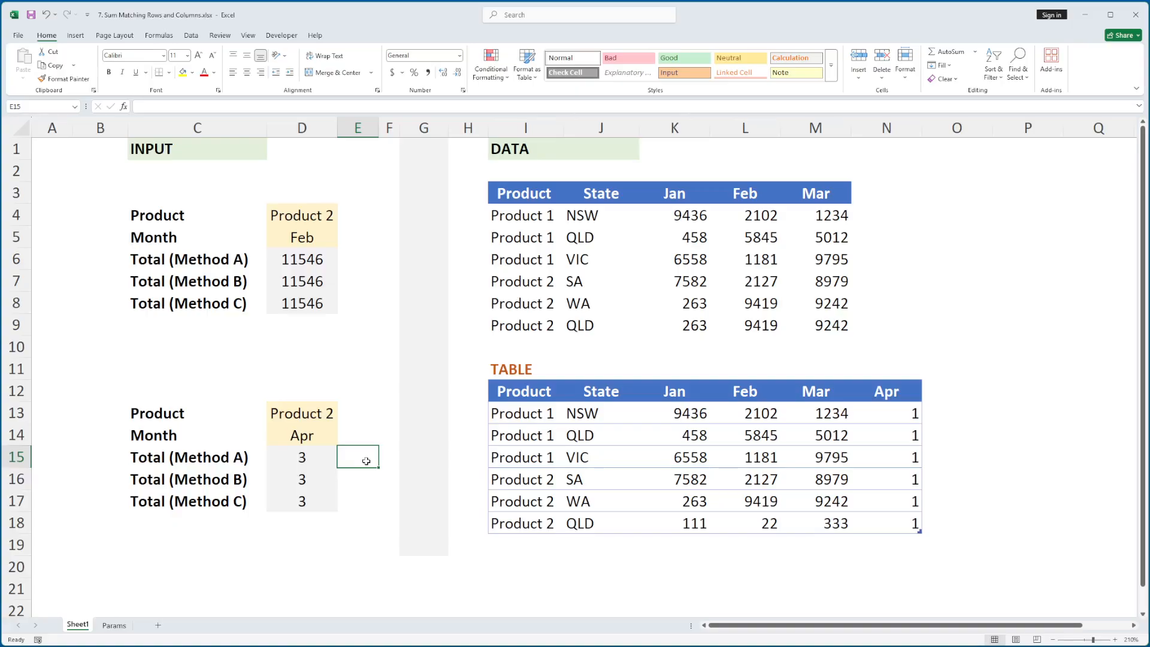
pyautogui.click(626, 441)
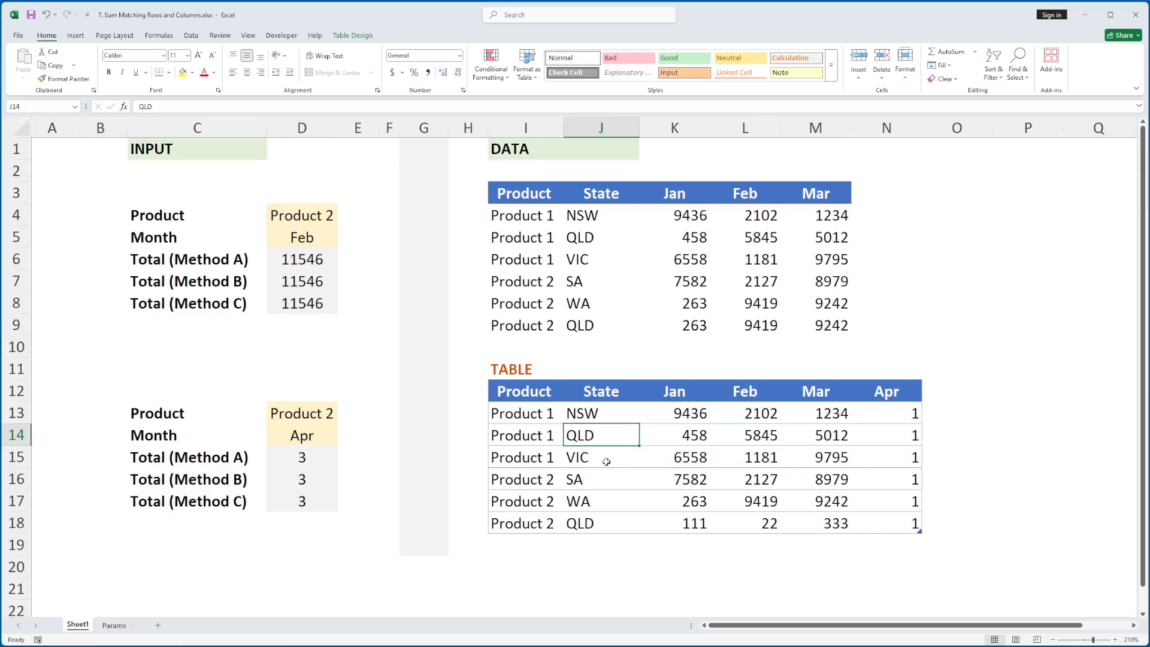
pyautogui.click(608, 484)
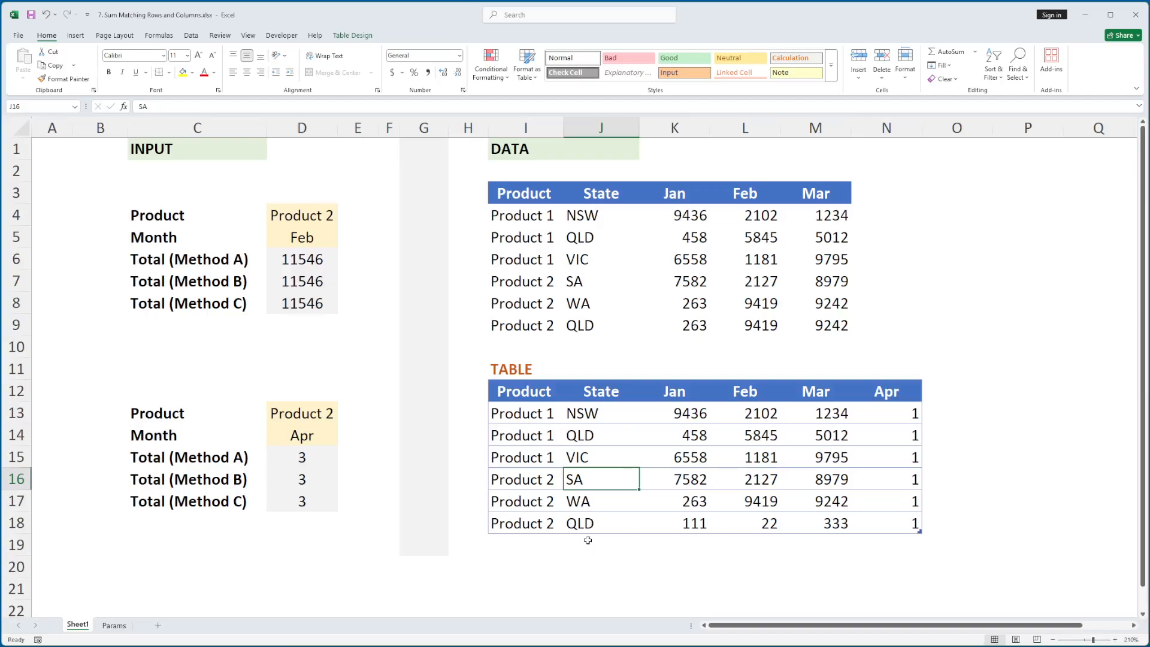
pyautogui.click(519, 413)
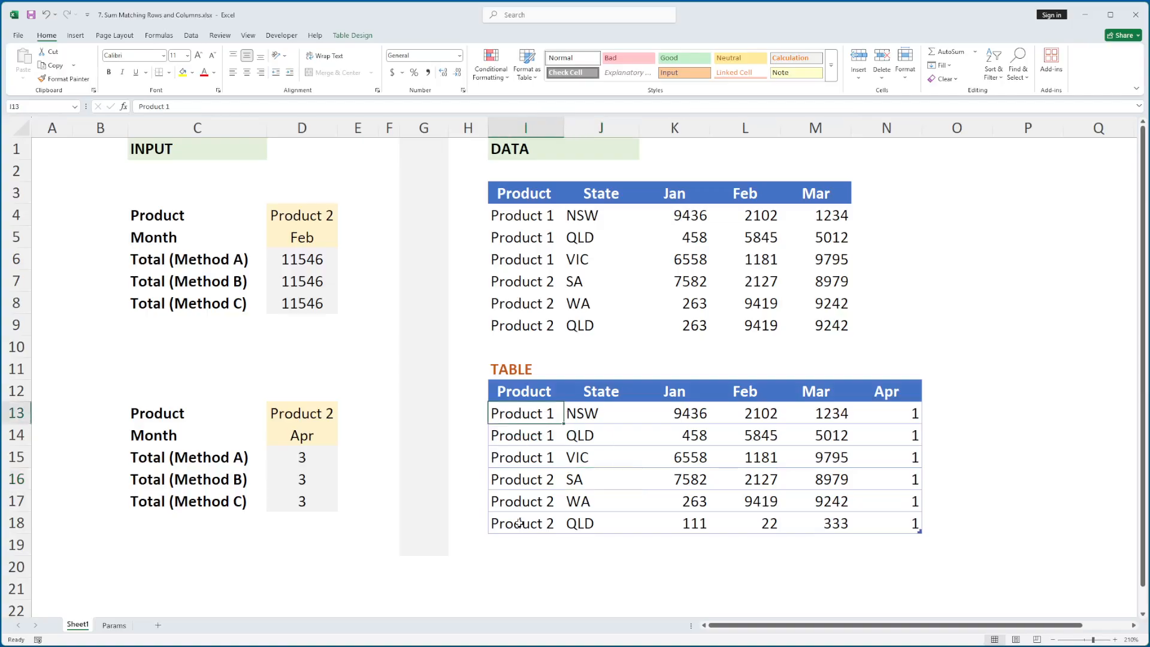
pyautogui.click(516, 523)
pyautogui.click(513, 412)
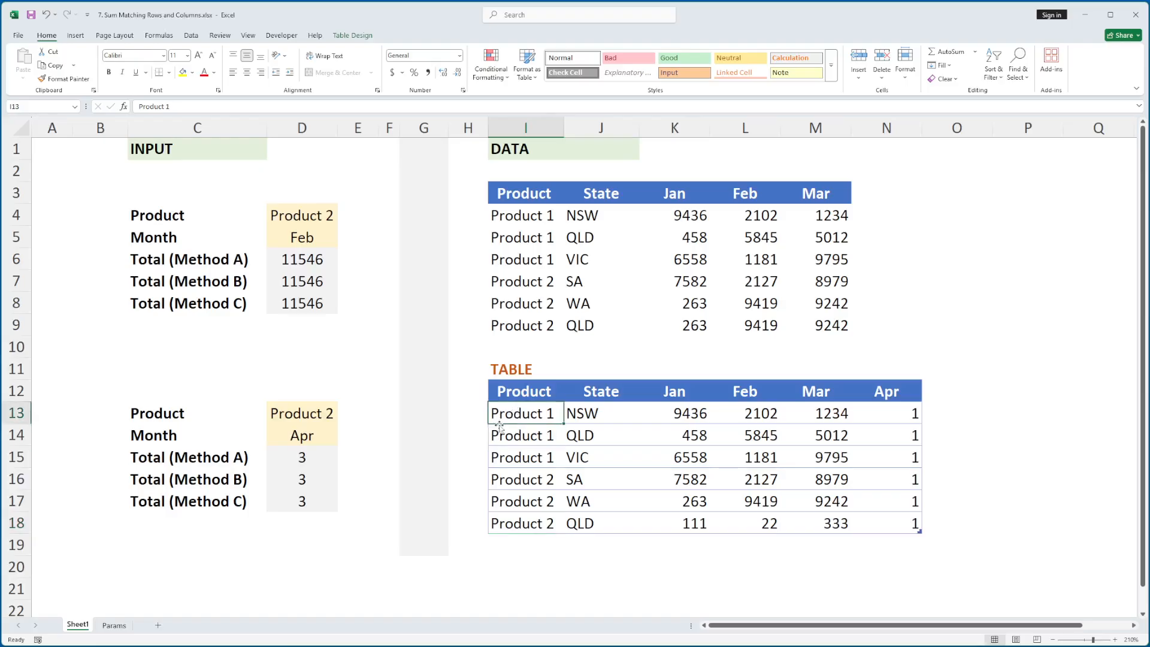